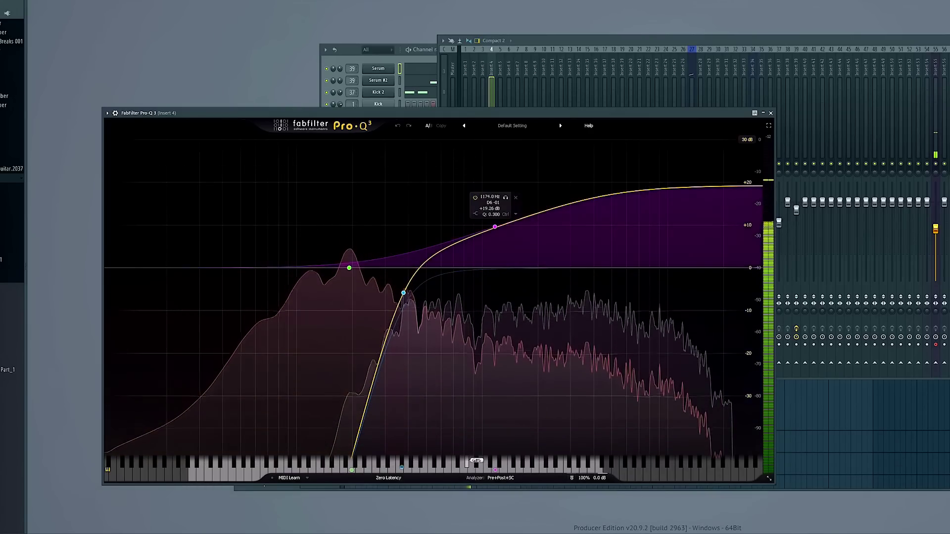
# Check the Pro-Q 3 EQ on mixer Insert 5, then bring the Mixer back to the front.
pyautogui.click(500, 99)
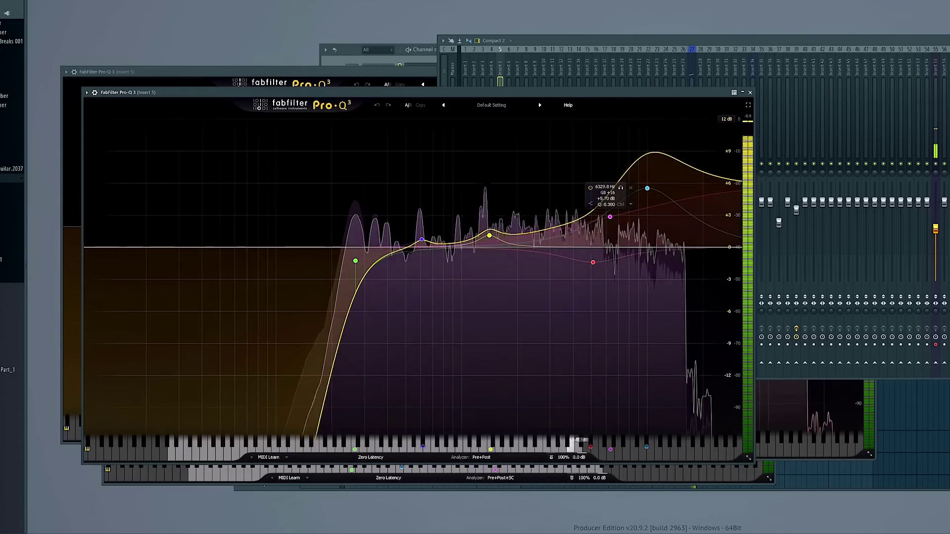
pyautogui.press('F9')
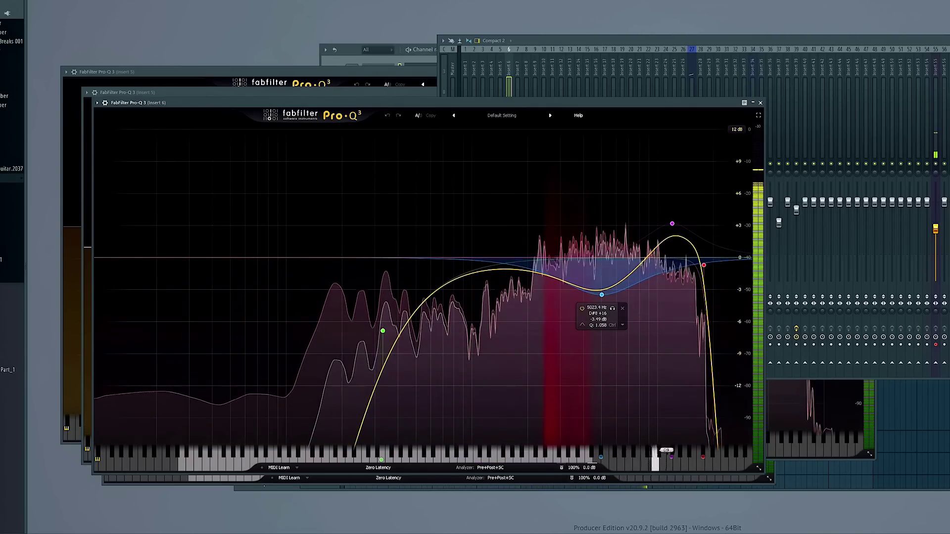
pyautogui.press('F9')
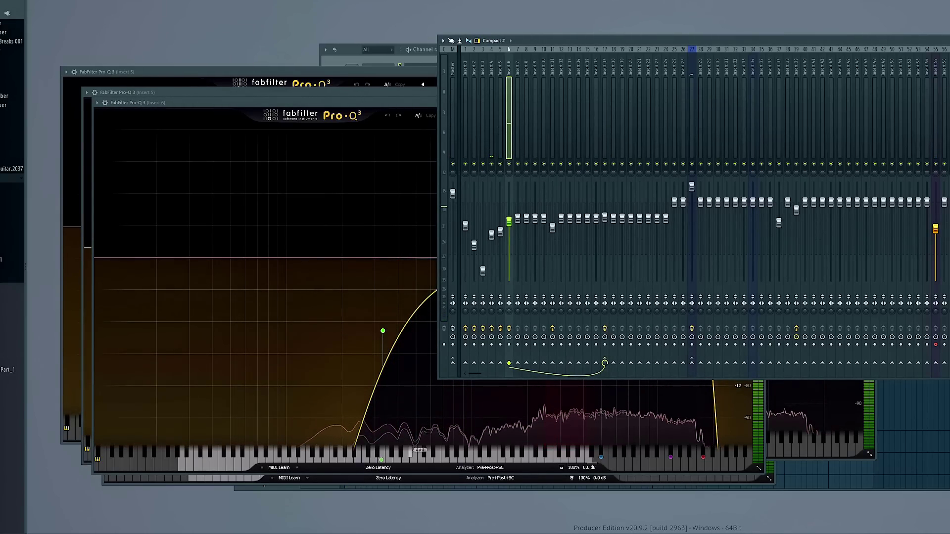
# Move the Insert 6 EQ aside, resume playback, and bring up the Mixer and Channel rack.
pyautogui.moveTo(129, 103); pyautogui.dragTo(209, 96)
pyautogui.press('space')
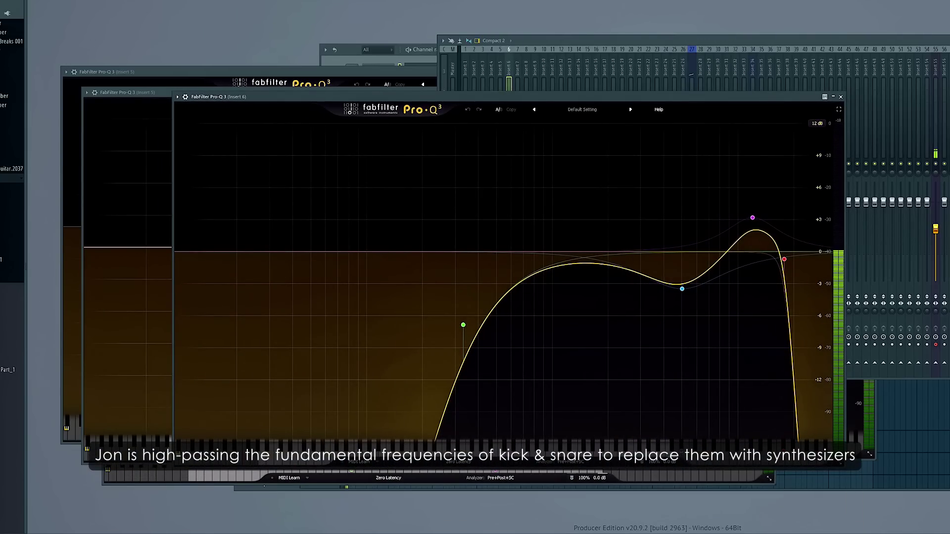
pyautogui.press('F9')
pyautogui.press('F6')
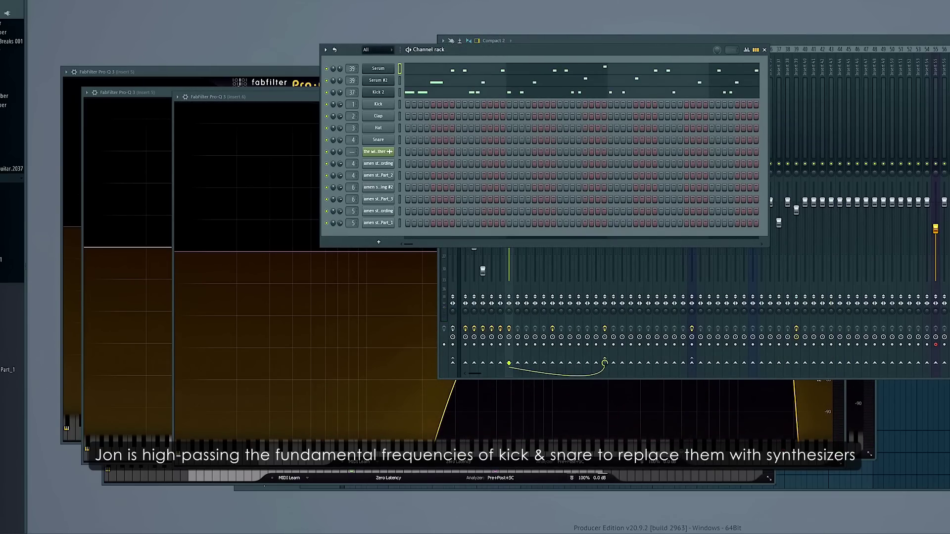
# Inspect the Serum #2 synth's FX page, then return to its OSC page.
pyautogui.click(378, 80)
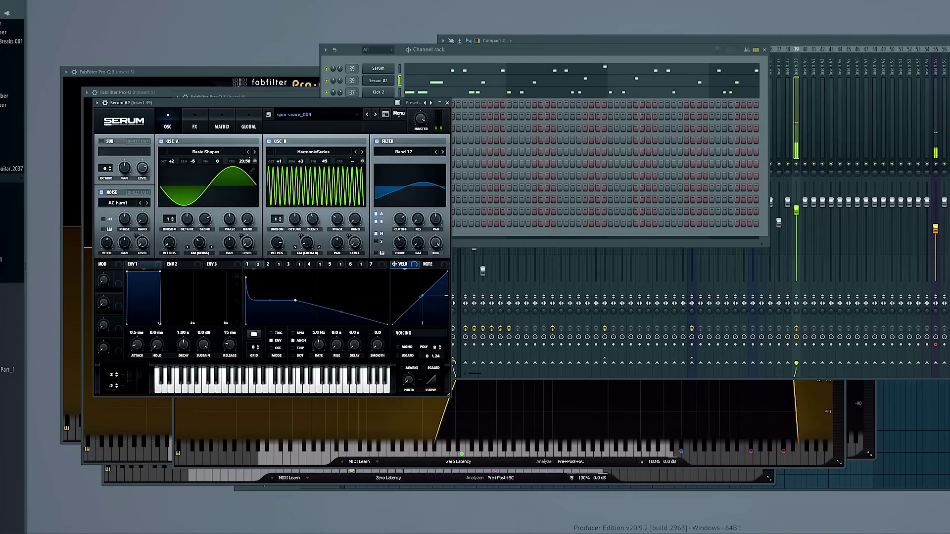
pyautogui.click(194, 124)
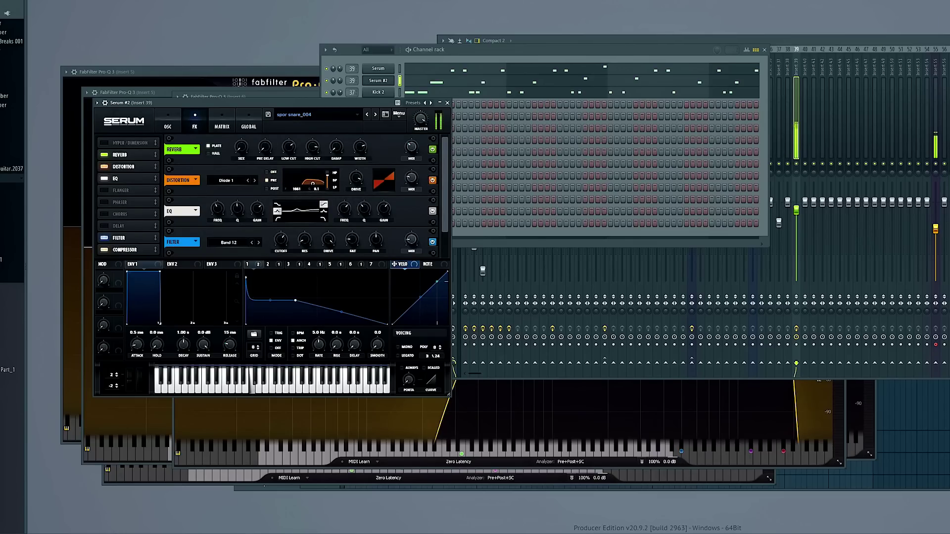
pyautogui.click(168, 124)
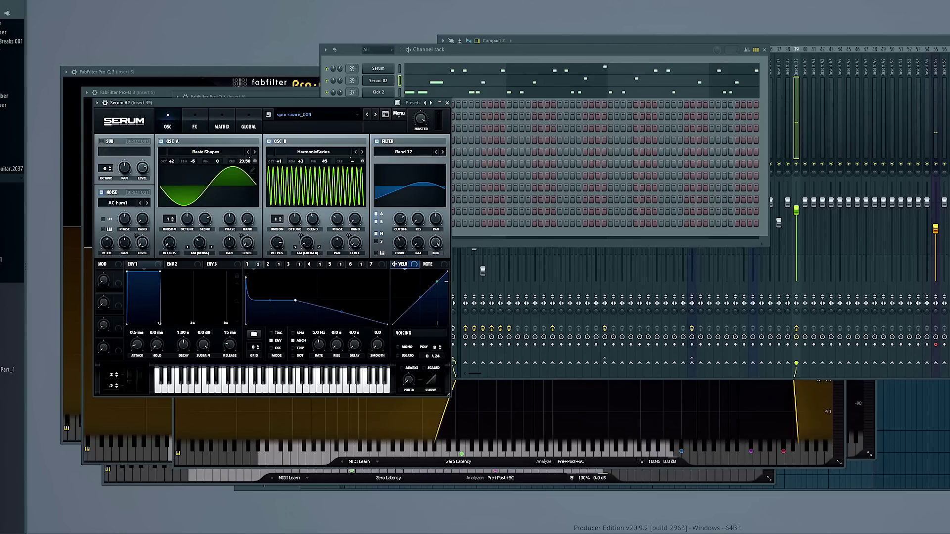
# Reposition the Channel rack and solo the Serum #2 channel.
pyautogui.moveTo(445, 49); pyautogui.dragTo(494, 27)
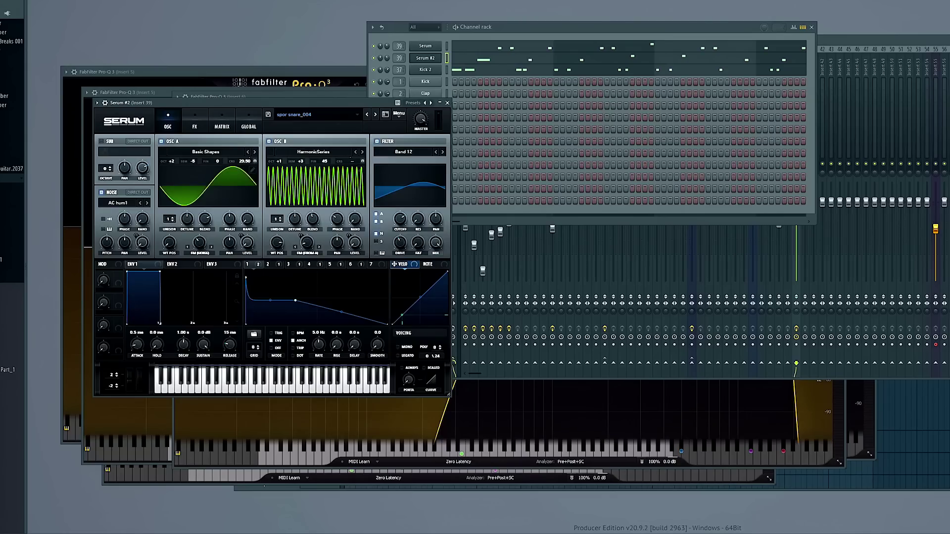
pyautogui.press('F9')
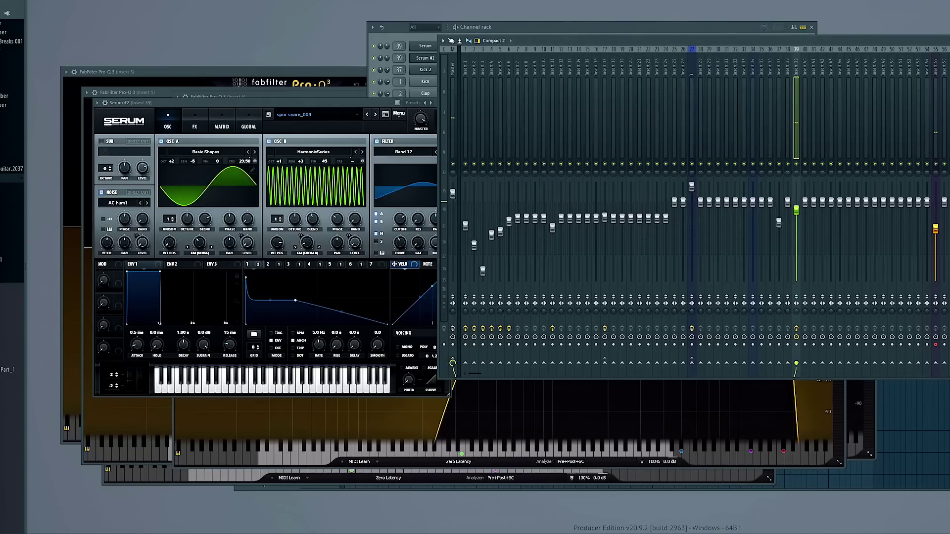
pyautogui.press('F6')
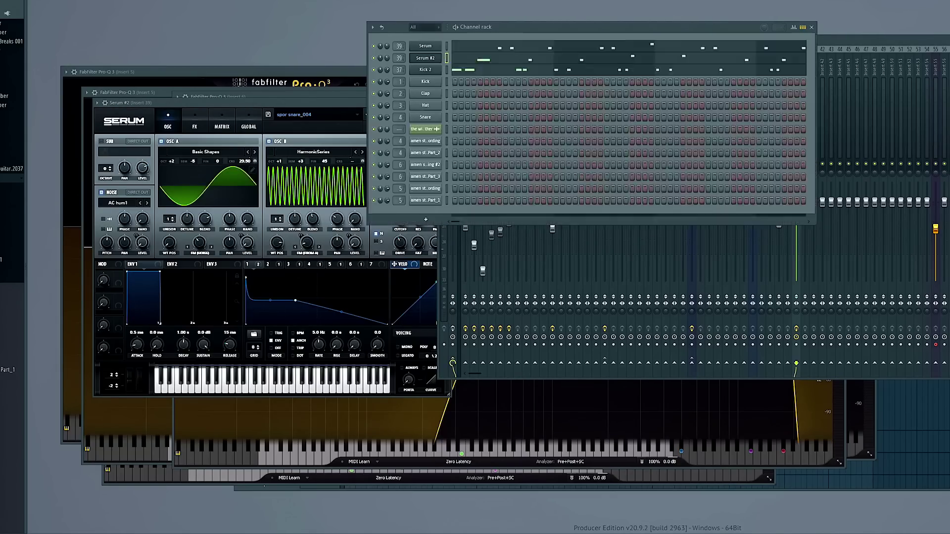
pyautogui.rightClick(373, 58)
pyautogui.click(396, 65)
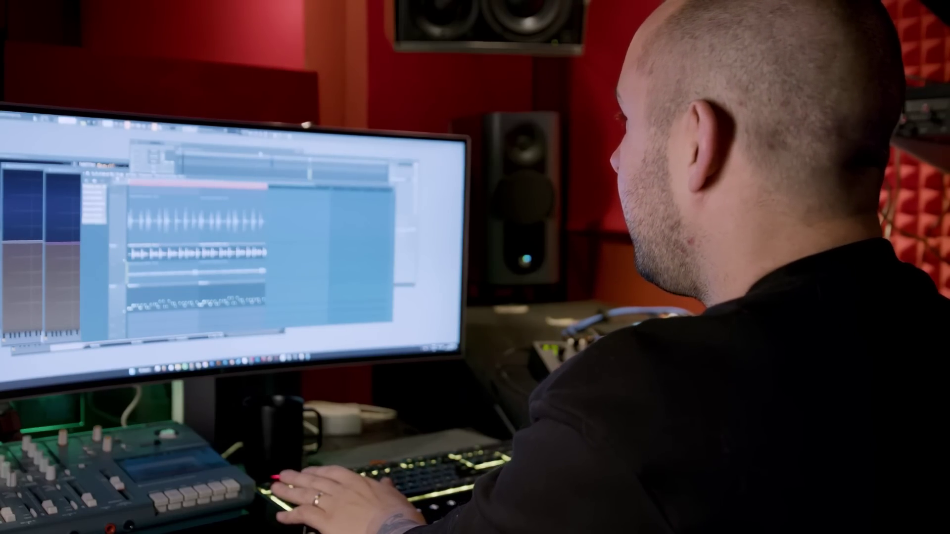
# Switch to the Piano roll view (F7) while reviewing the Insert 39 Pro-Q 3.
pyautogui.press('F7')
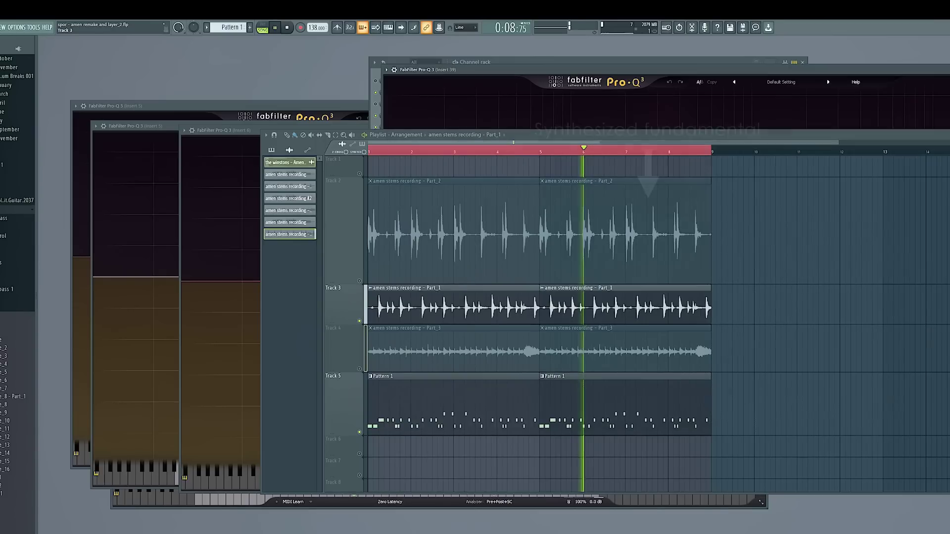
# Unmute Track 2's Amen layer in the Playlist, then check the Mixer and Channel rack.
pyautogui.press('F5')
pyautogui.click(359, 281)
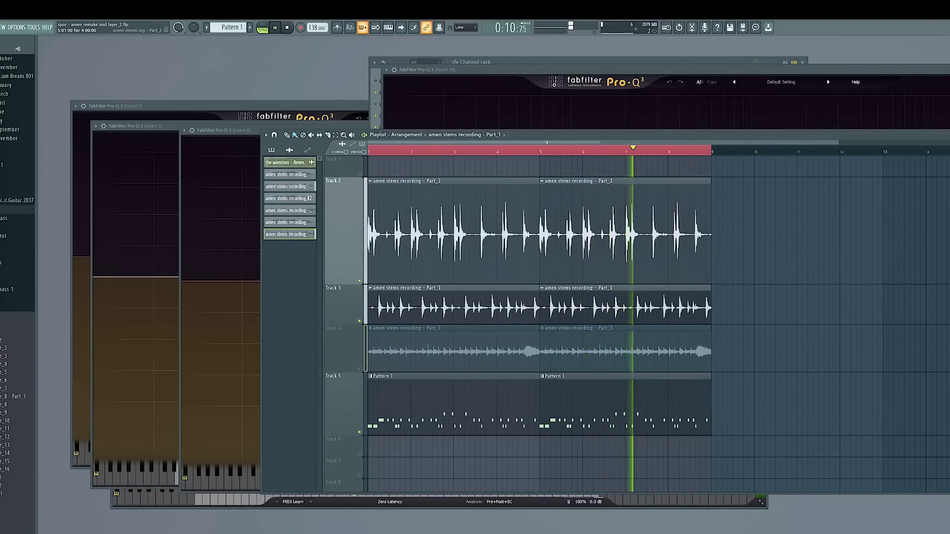
pyautogui.press('F9')
pyautogui.press('F6')
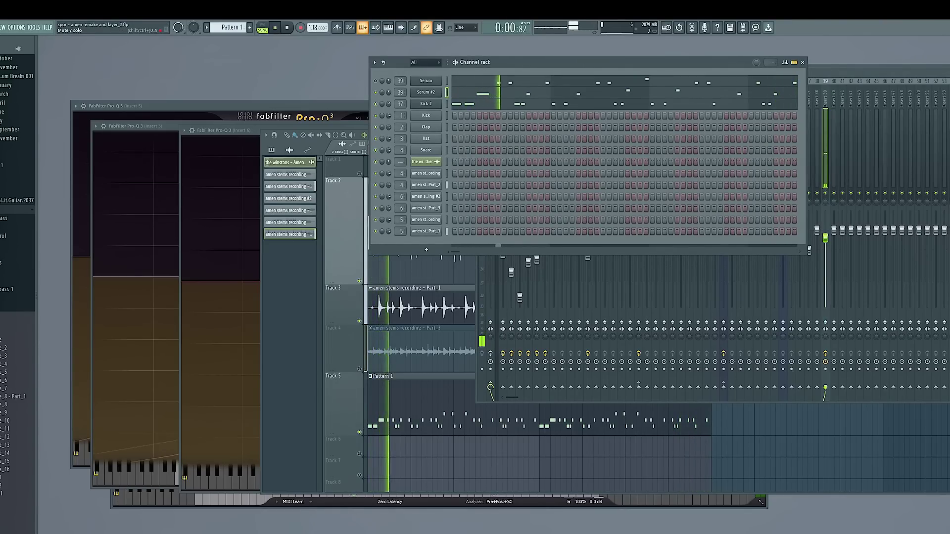
pyautogui.press('F9')
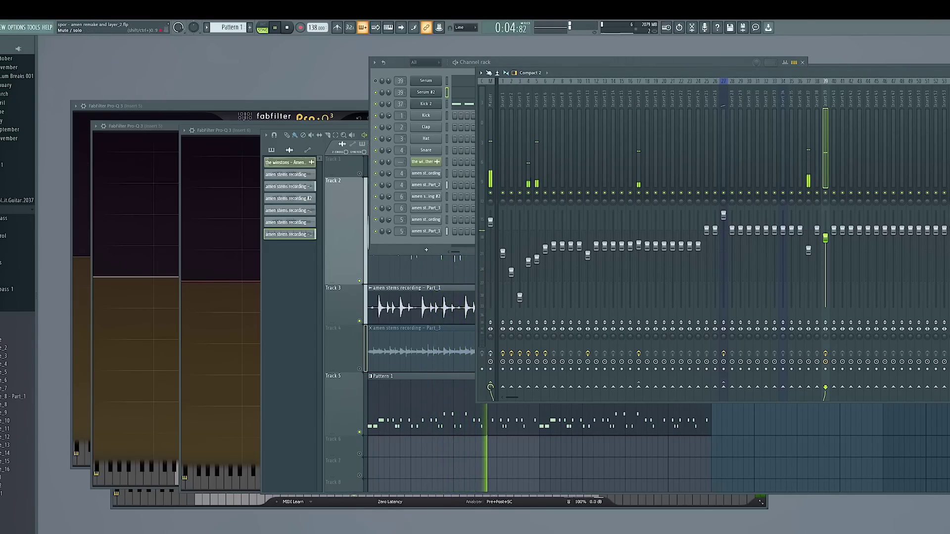
pyautogui.press('F6')
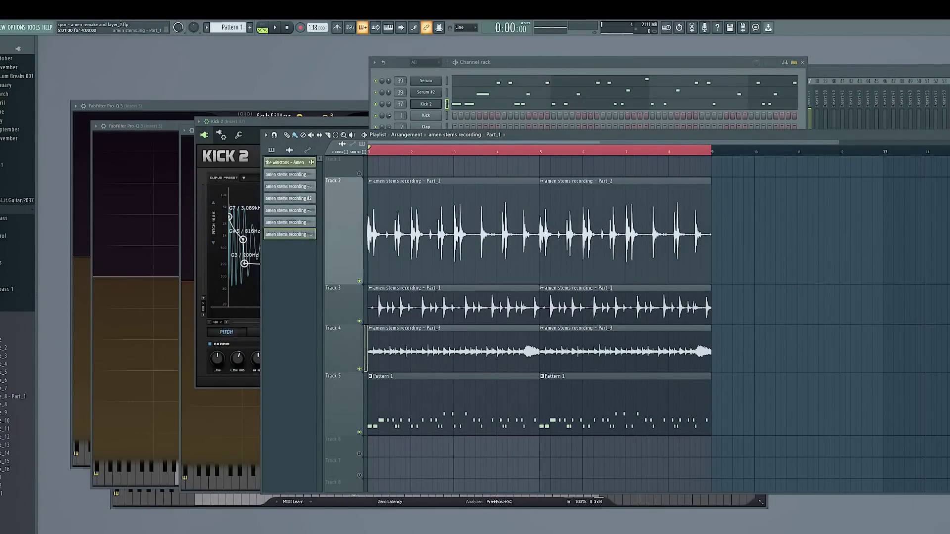
# Show the Mixer over the Playlist while the arrangement keeps playing.
pyautogui.press('F9')
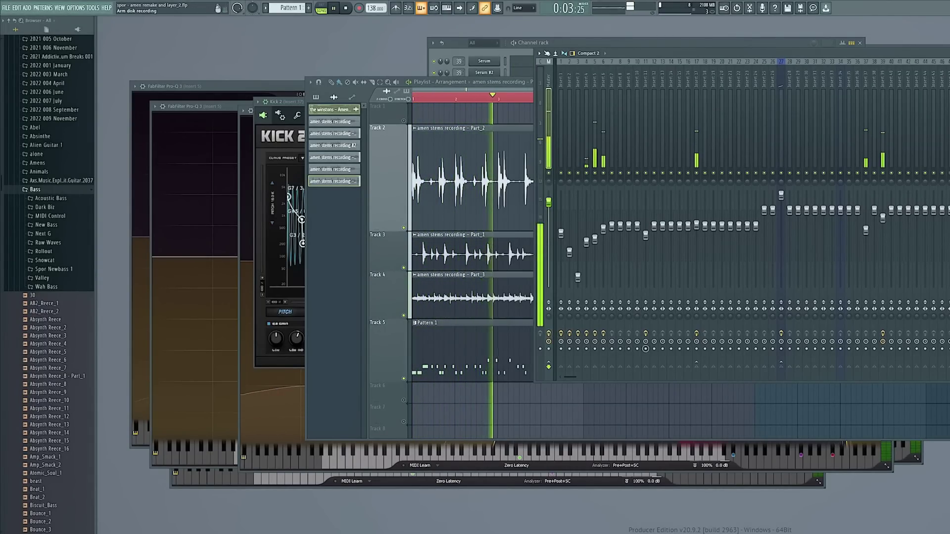
# Dismiss Insert 1's latency options, hide the Mixer and stop playback.
pyautogui.rightClick(550, 339)
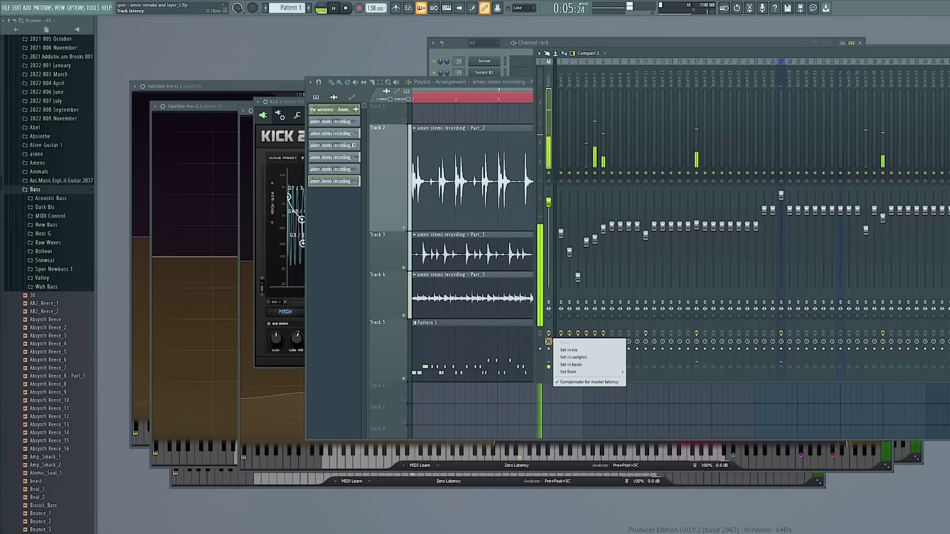
pyautogui.press('Escape')
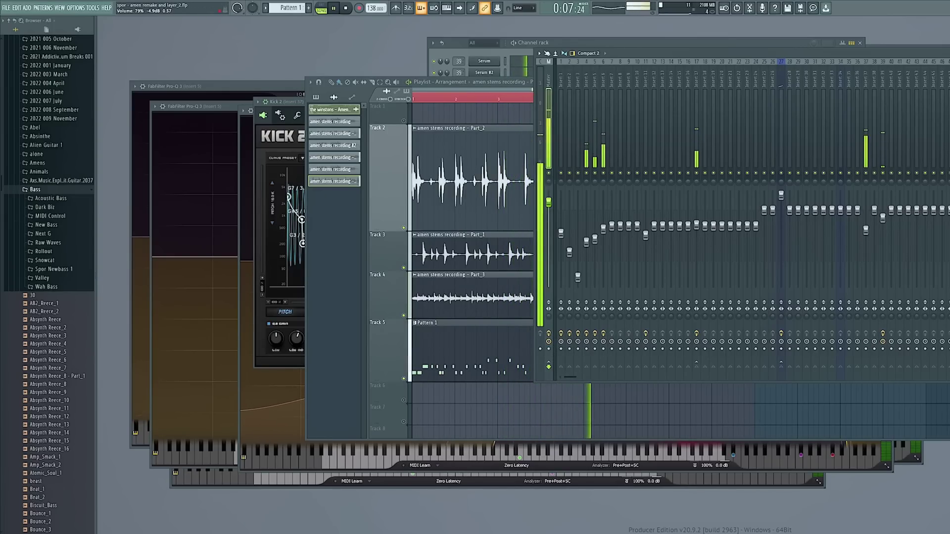
pyautogui.press('F9')
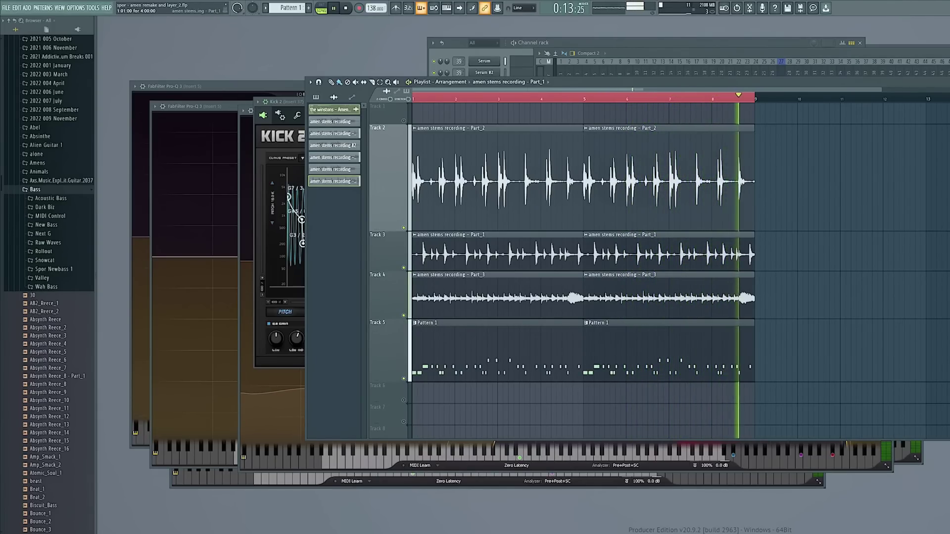
pyautogui.press('space')
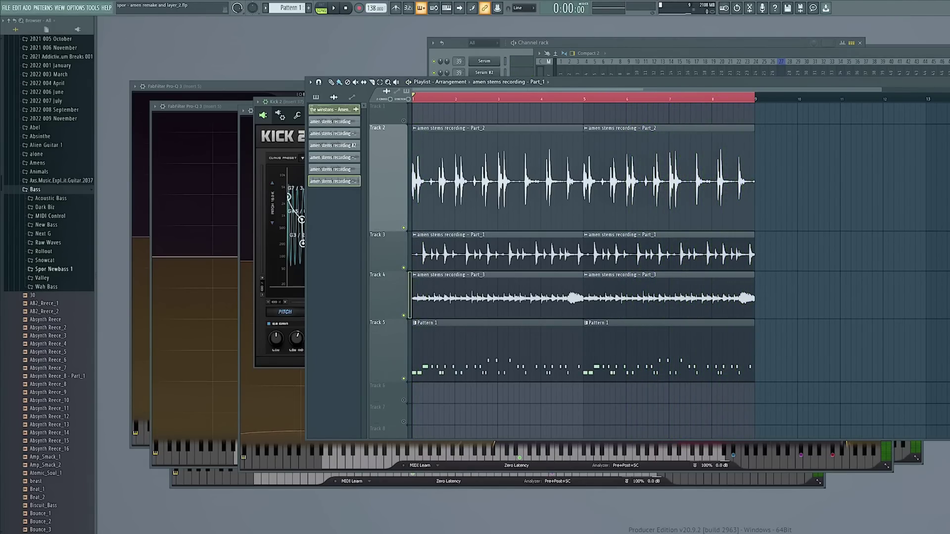
# Scroll through the Browser's sample folders and bring the Channel rack forward.
pyautogui.scroll(10, 47, 248)
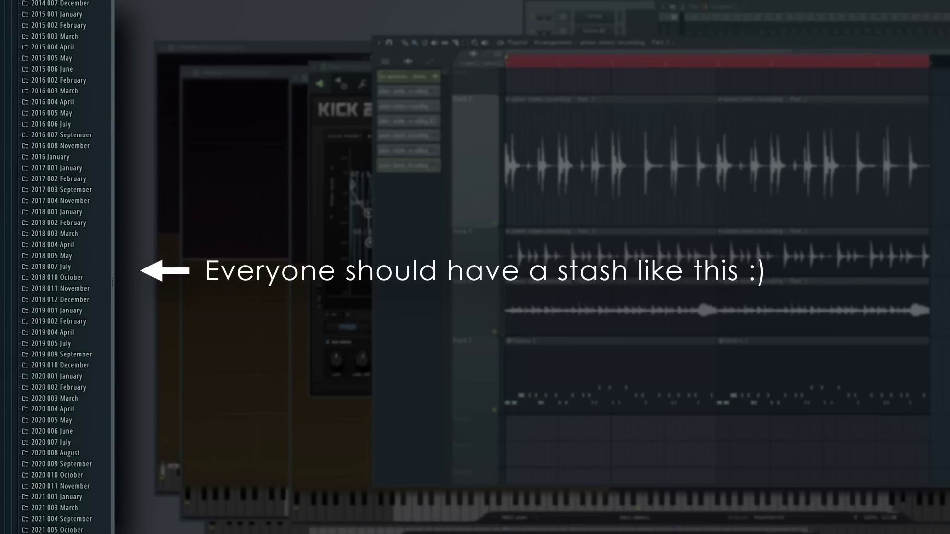
pyautogui.scroll(15, 55, 267)
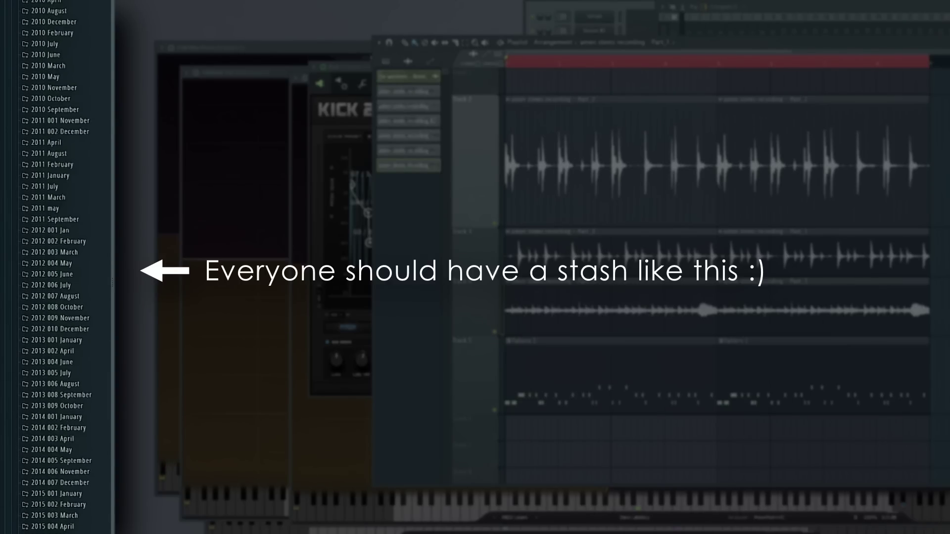
pyautogui.scroll(3, 55, 267)
pyautogui.scroll(-15, 54, 267)
pyautogui.scroll(-6, 52, 243)
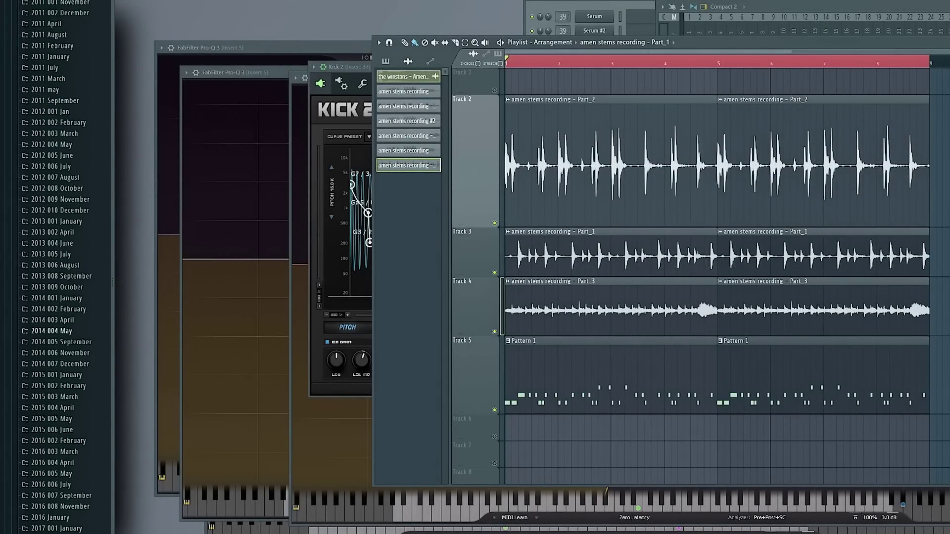
pyautogui.scroll(-4, 52, 331)
pyautogui.scroll(-7, 52, 332)
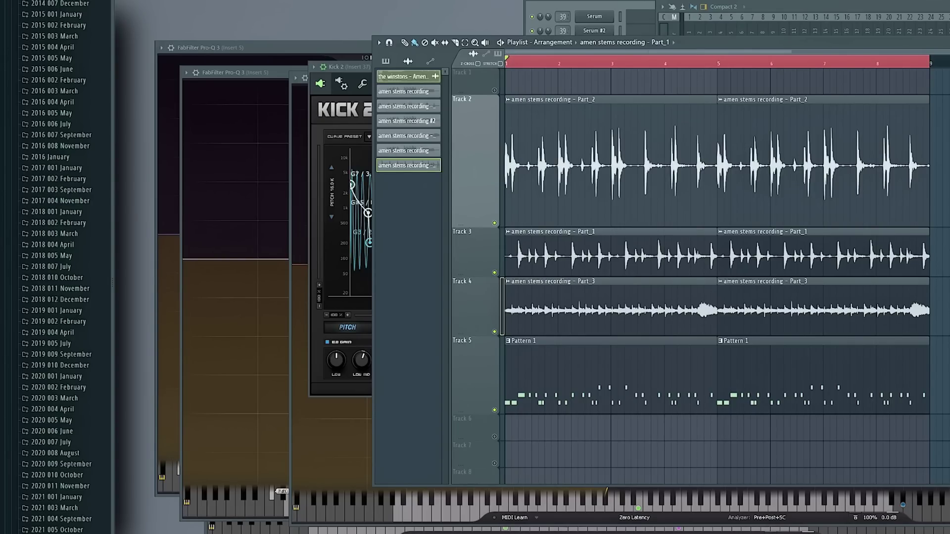
pyautogui.press('F6')
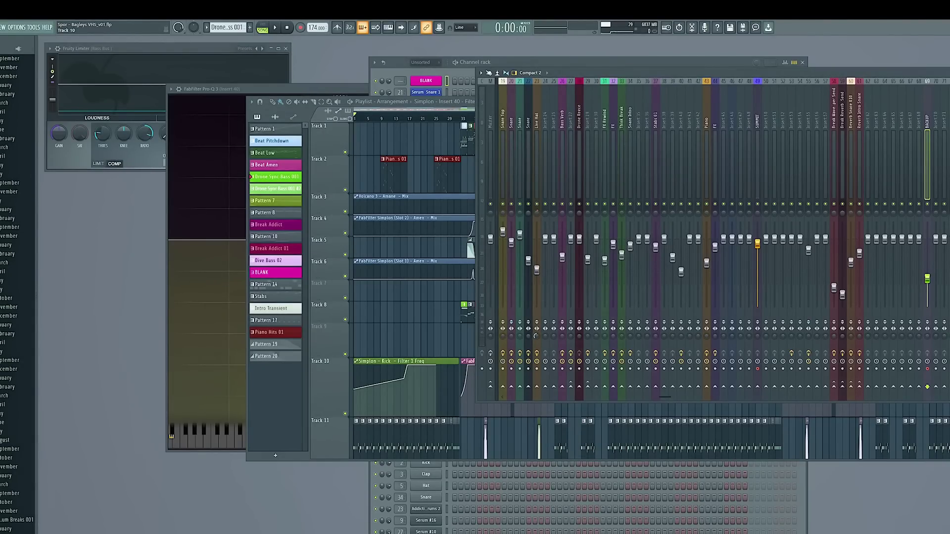
# Close the Mixer to reveal the Bagleys project's full Playlist arrangement.
pyautogui.press('F9')
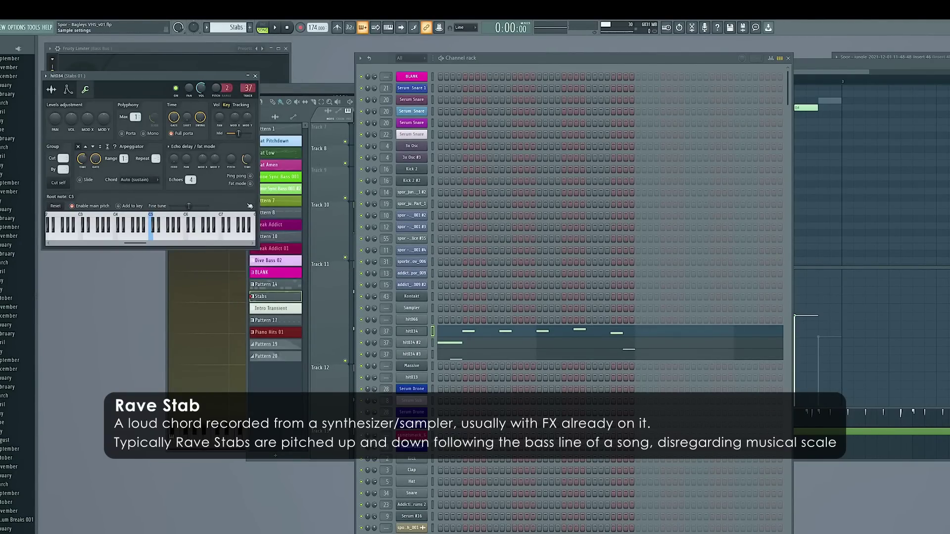
# Drag the hit034 Sampler window away from the effect windows.
pyautogui.moveTo(149, 76); pyautogui.dragTo(613, 122)
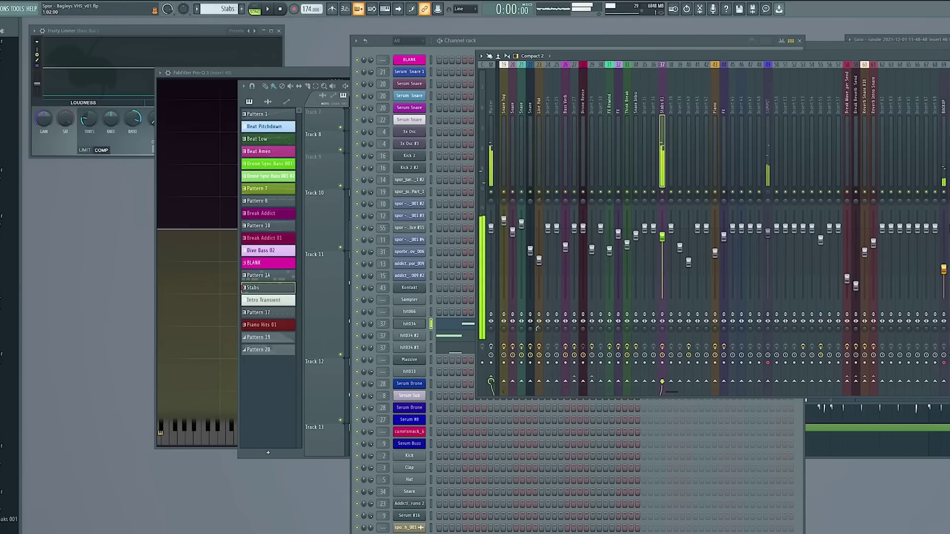
# Show the Playlist, zoom in on tracks 11–15, and open the Intro Transient pattern.
pyautogui.press('F6')
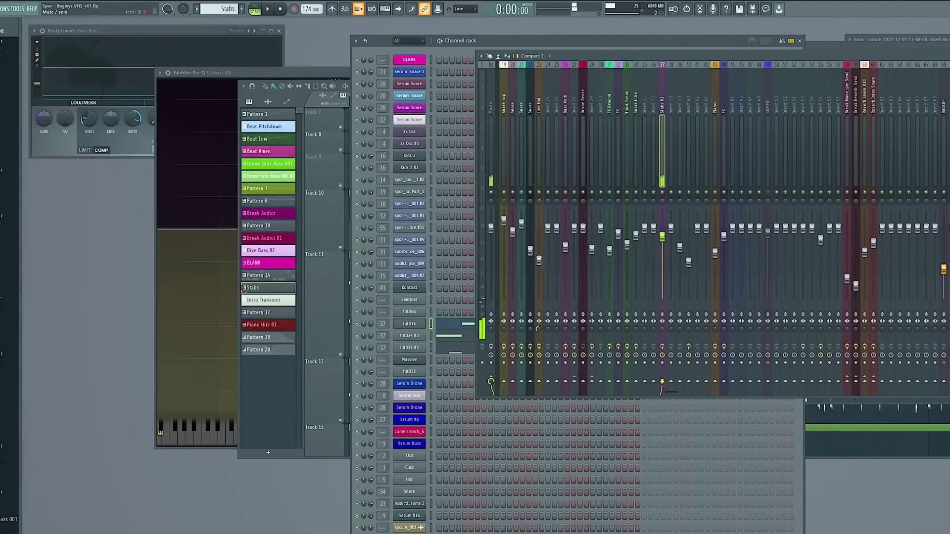
pyautogui.press('F5')
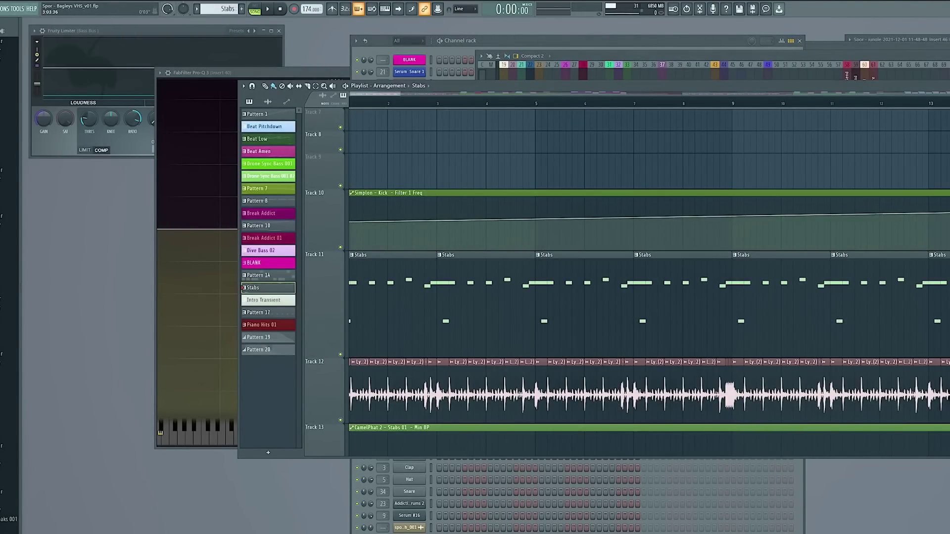
pyautogui.scroll(5, 495, 297)
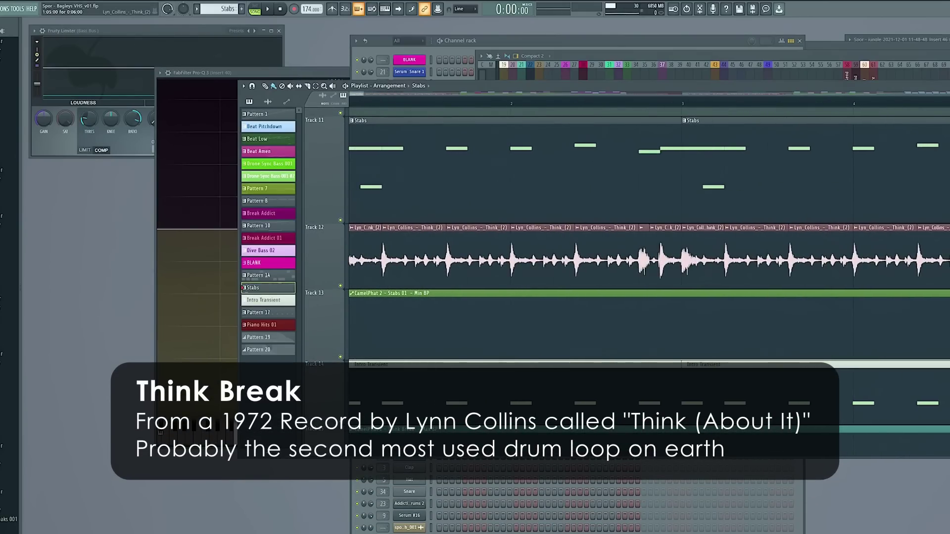
pyautogui.scroll(-3, 643, 272)
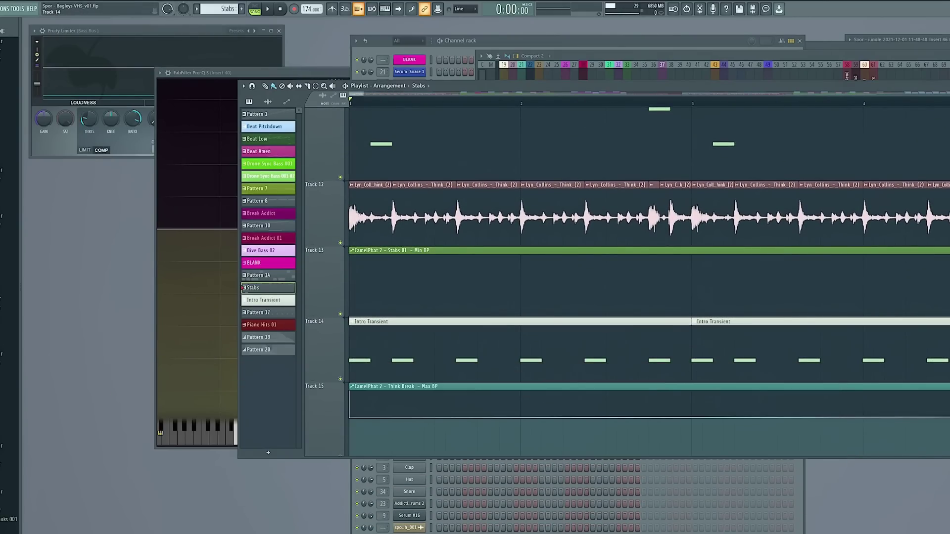
pyautogui.doubleClick(409, 346)
# Open the Snare channel's Sample settings and move the window over the Channel rack.
pyautogui.press('F6')
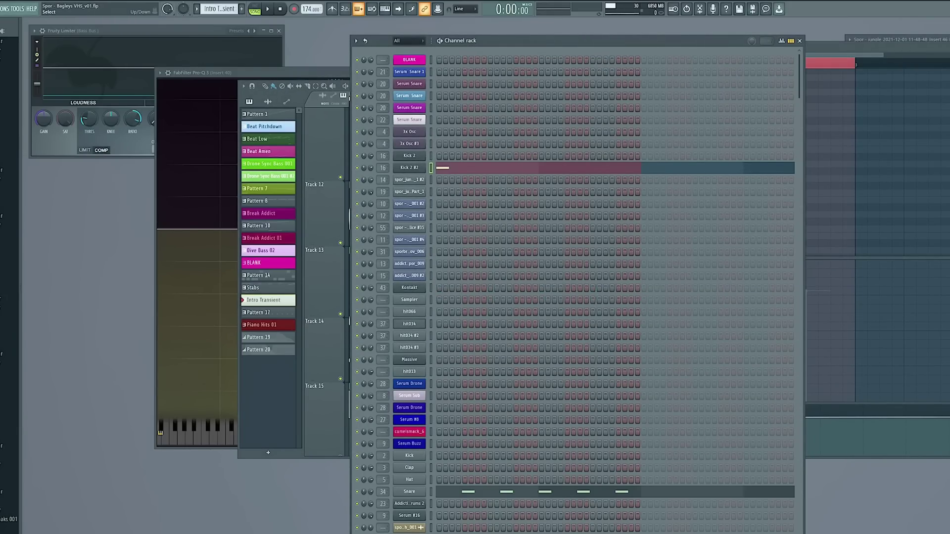
pyautogui.click(409, 491)
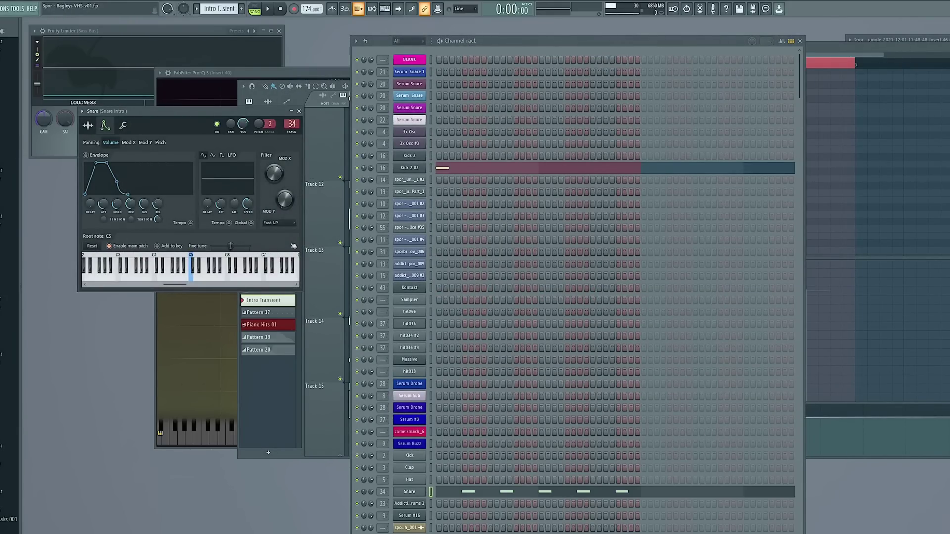
pyautogui.click(87, 126)
pyautogui.moveTo(124, 111); pyautogui.dragTo(535, 81)
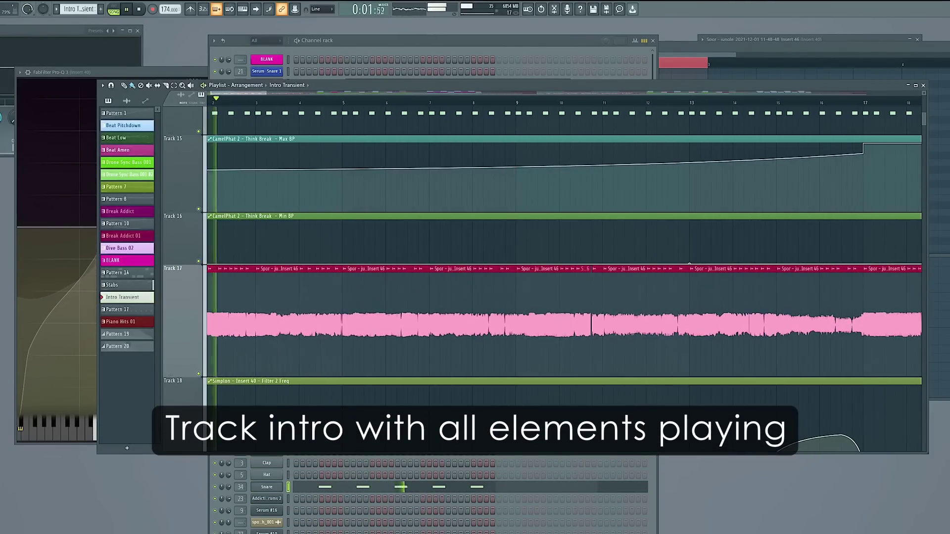
# Scroll back and forth through the Playlist while the intro plays with all elements.
pyautogui.scroll(-3, 564, 238)
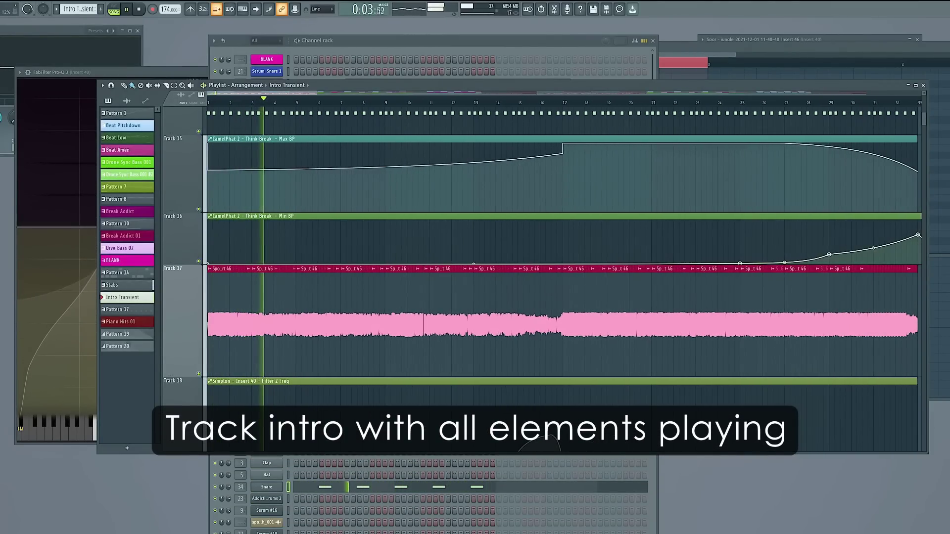
pyautogui.scroll(5, 564, 277)
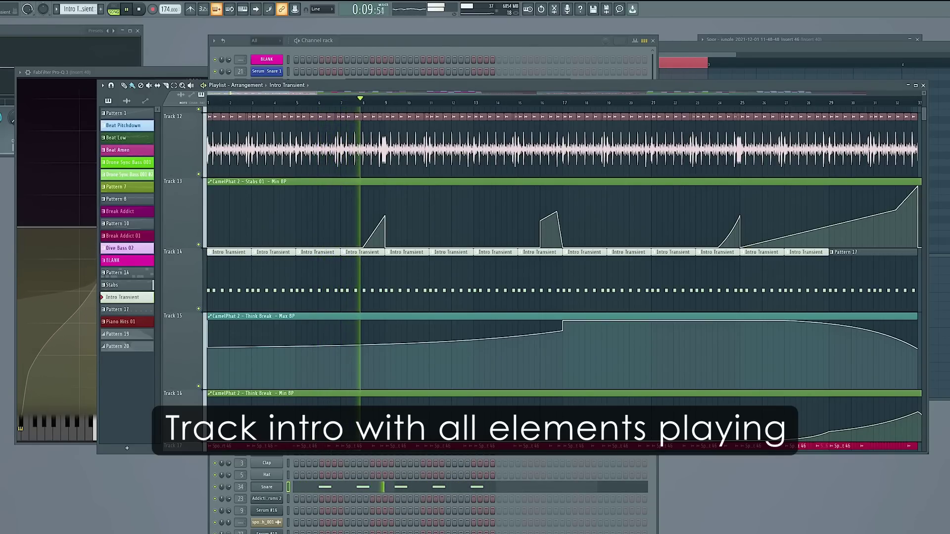
pyautogui.scroll(-2, 564, 277)
pyautogui.scroll(2, 564, 277)
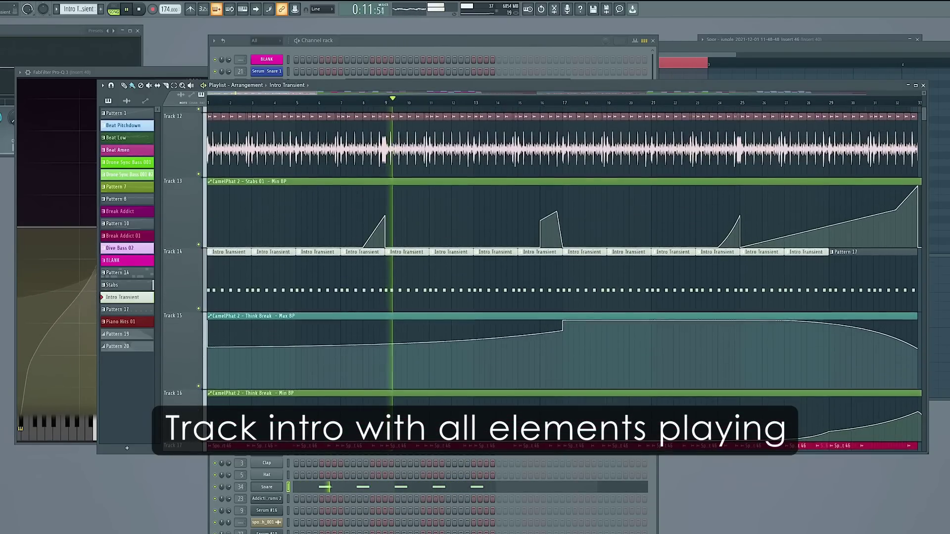
pyautogui.scroll(-2, 564, 277)
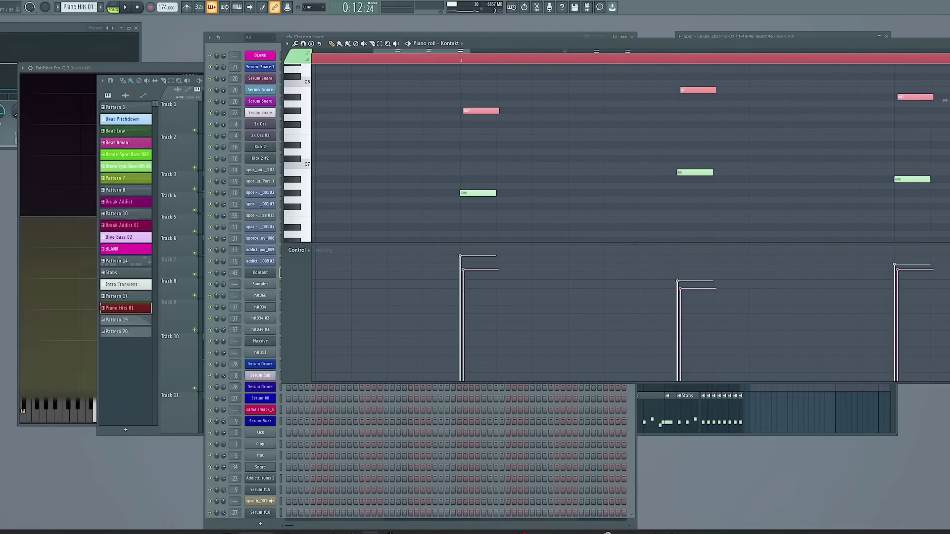
# Audition the Piano Hits 01 notes and nudge the pink note slightly later.
pyautogui.scroll(-2, 629, 149)
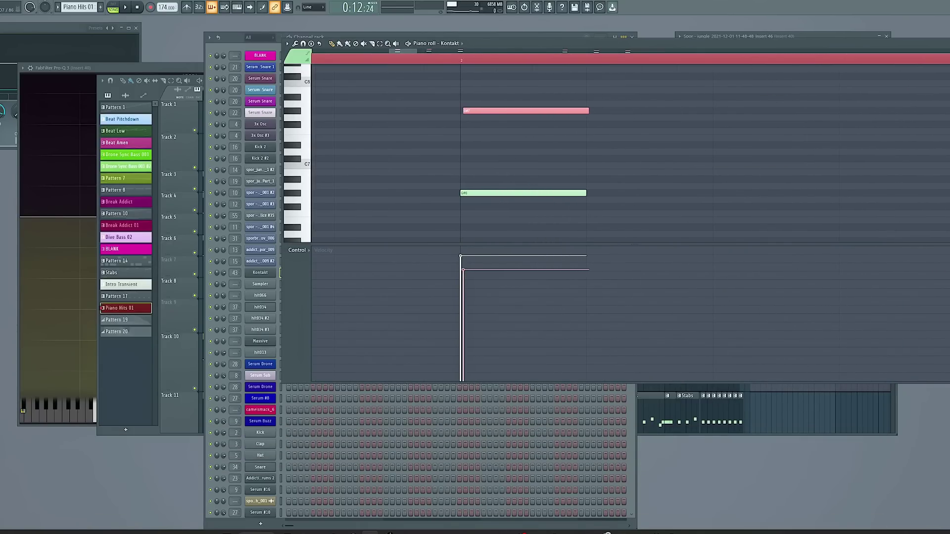
pyautogui.scroll(-3, 628, 149)
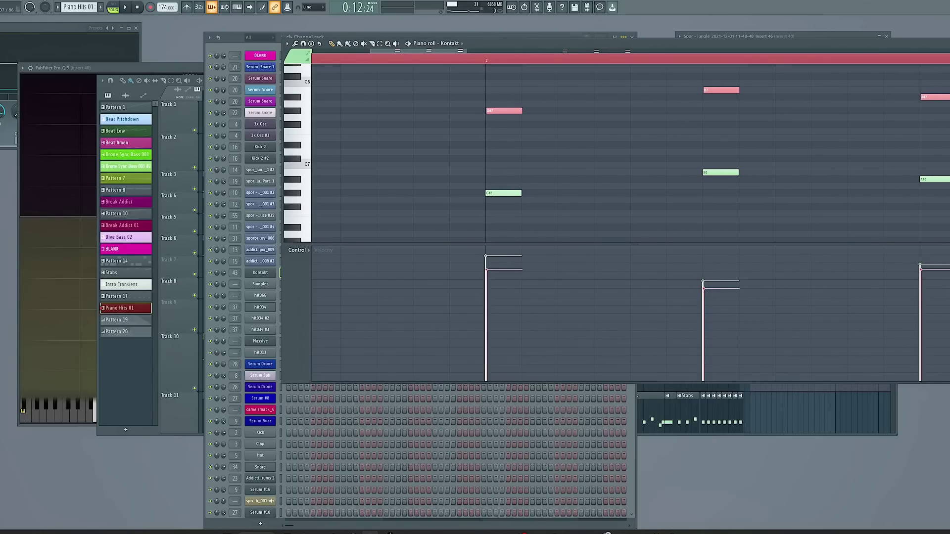
pyautogui.press('space')
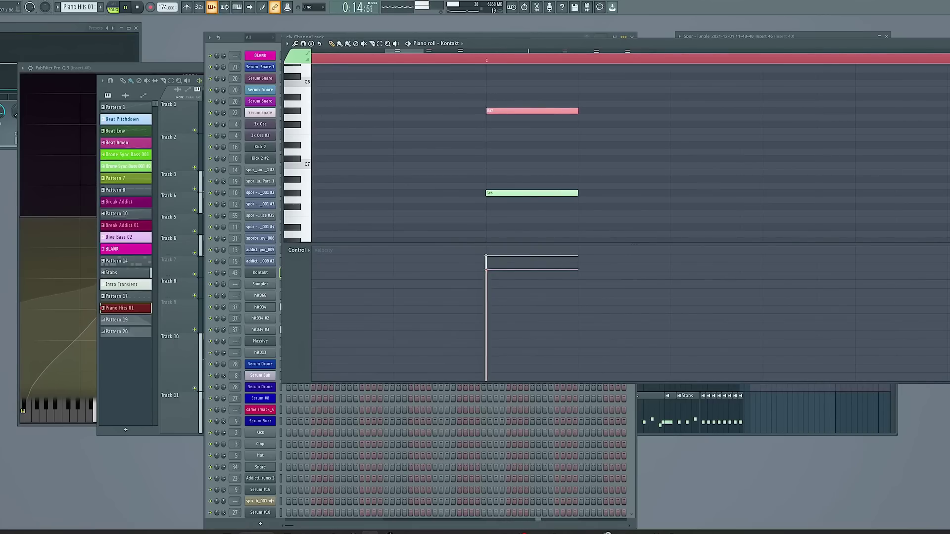
pyautogui.hotkey('shift', 'Right')
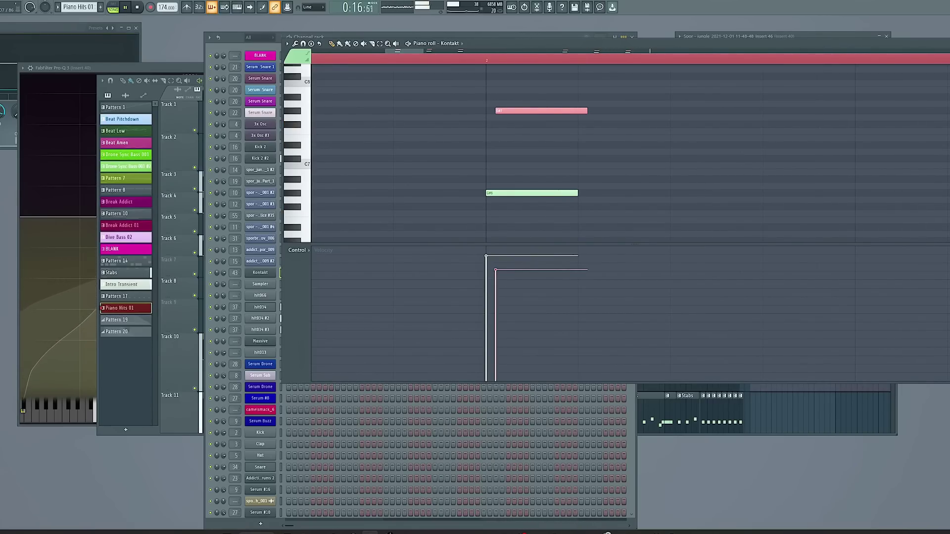
pyautogui.press('space')
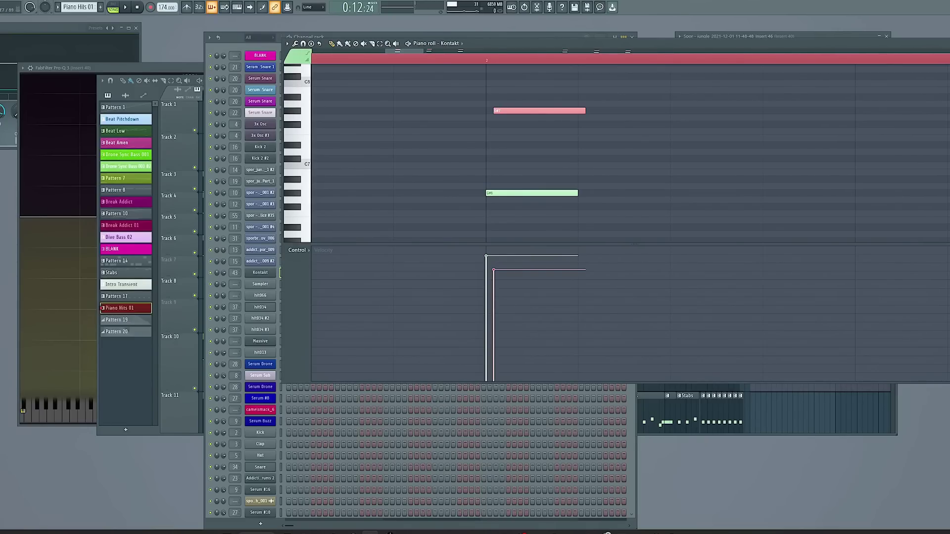
# Pan across the Kontakt notes, then bring the arrangement Playlist to the front.
pyautogui.scroll(-5, 833, 133)
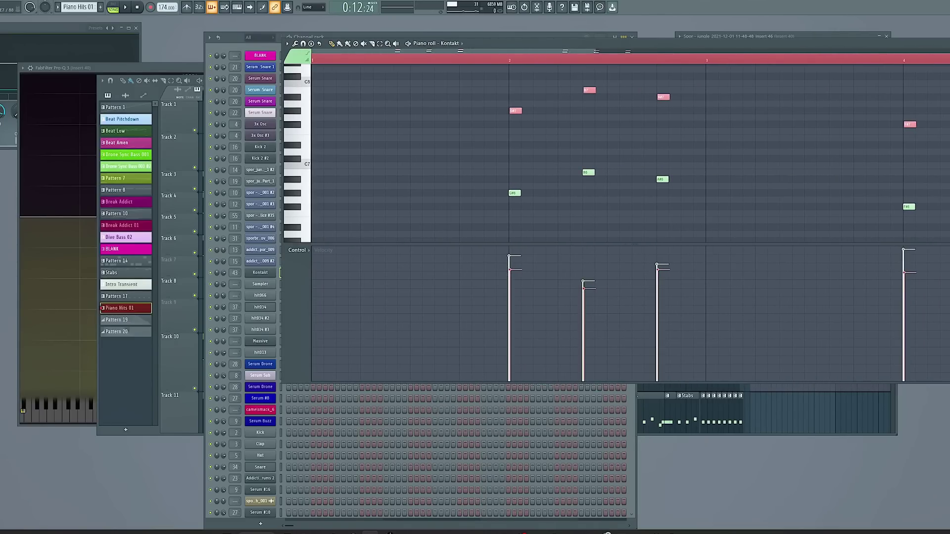
pyautogui.scroll(-2, 834, 133)
pyautogui.scroll(-1, 816, 121)
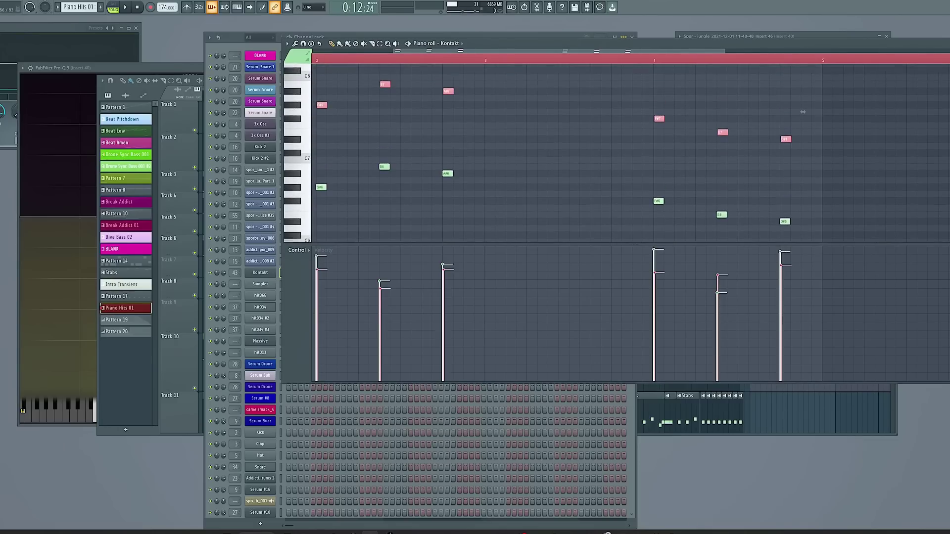
pyautogui.moveTo(802, 112); pyautogui.dragTo(906, 119)
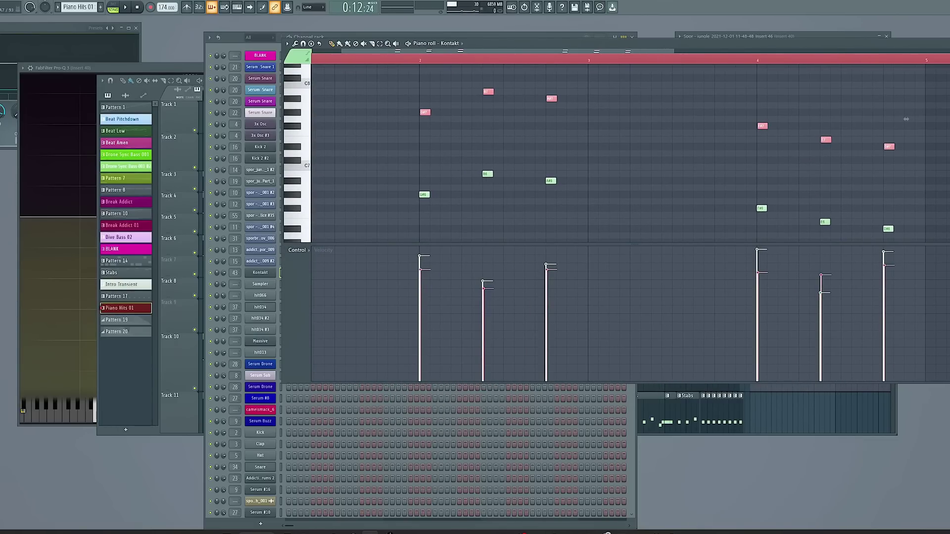
pyautogui.scroll(4, 906, 118)
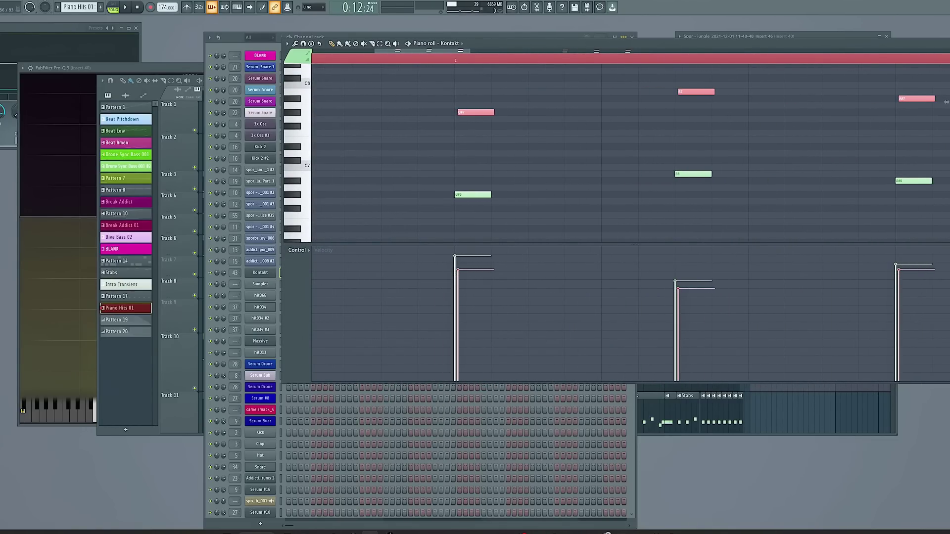
pyautogui.press('F5')
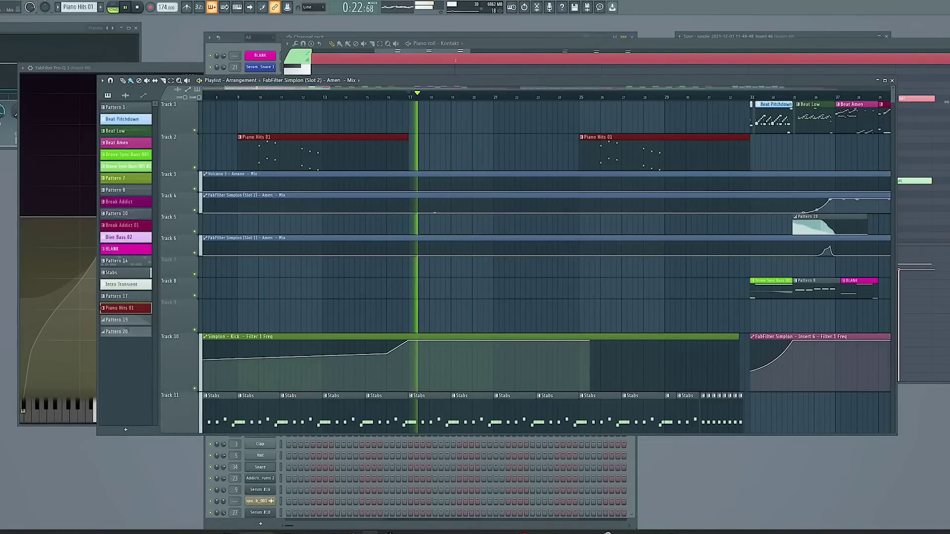
pyautogui.scroll(-8, 544, 262)
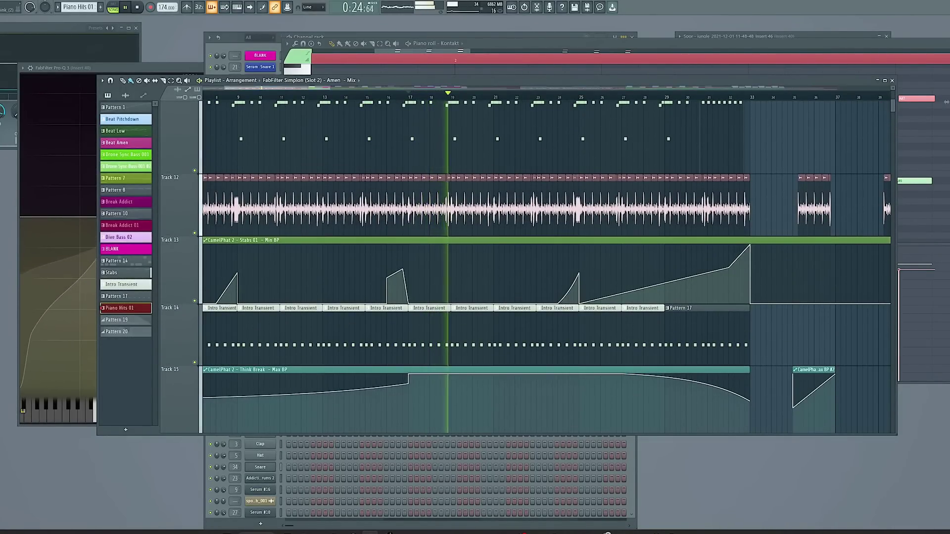
pyautogui.scroll(-4, 544, 263)
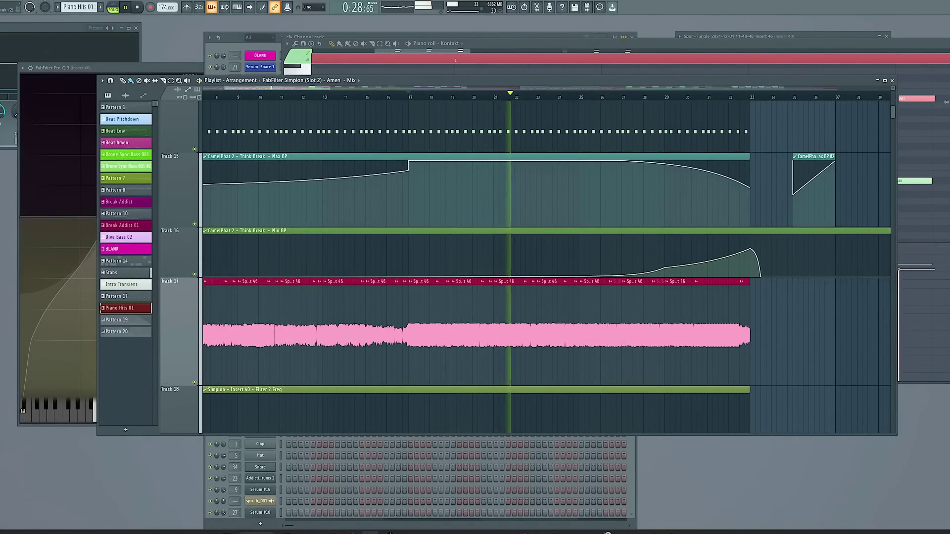
pyautogui.scroll(-2, 544, 262)
pyautogui.scroll(2, 544, 263)
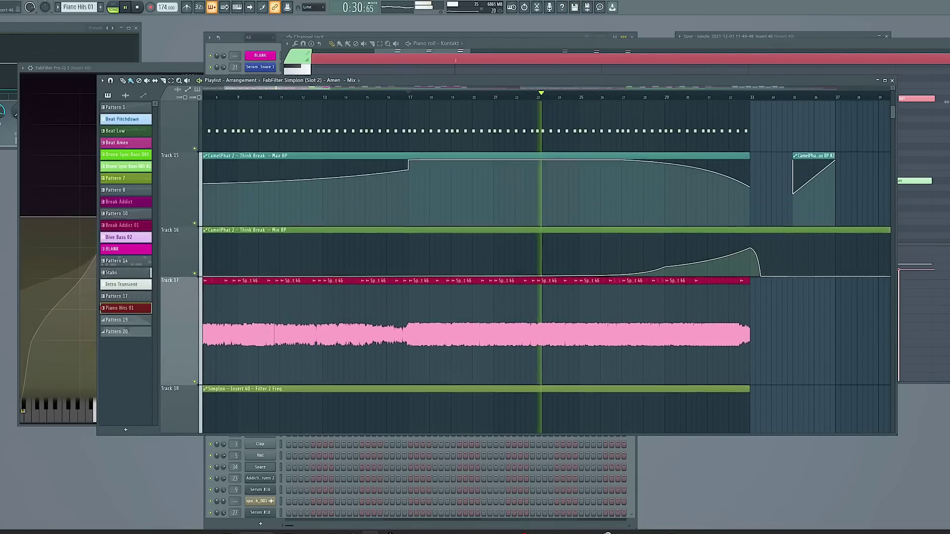
pyautogui.scroll(2, 544, 262)
pyautogui.scroll(3, 544, 262)
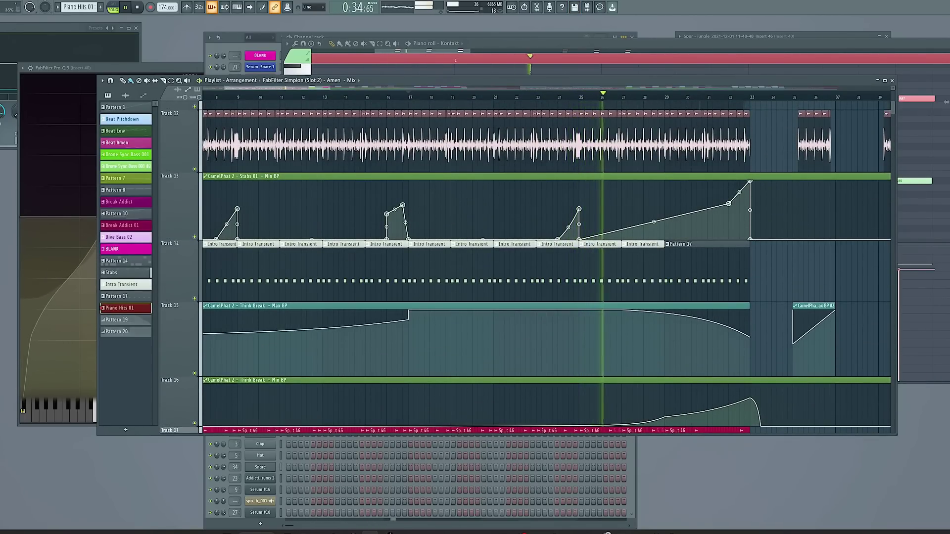
pyautogui.scroll(3, 544, 262)
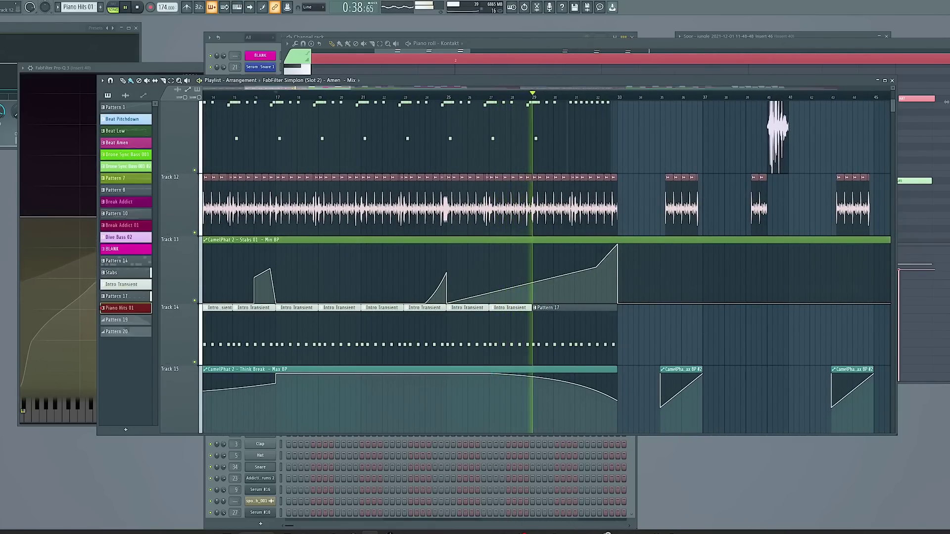
pyautogui.scroll(3, 545, 262)
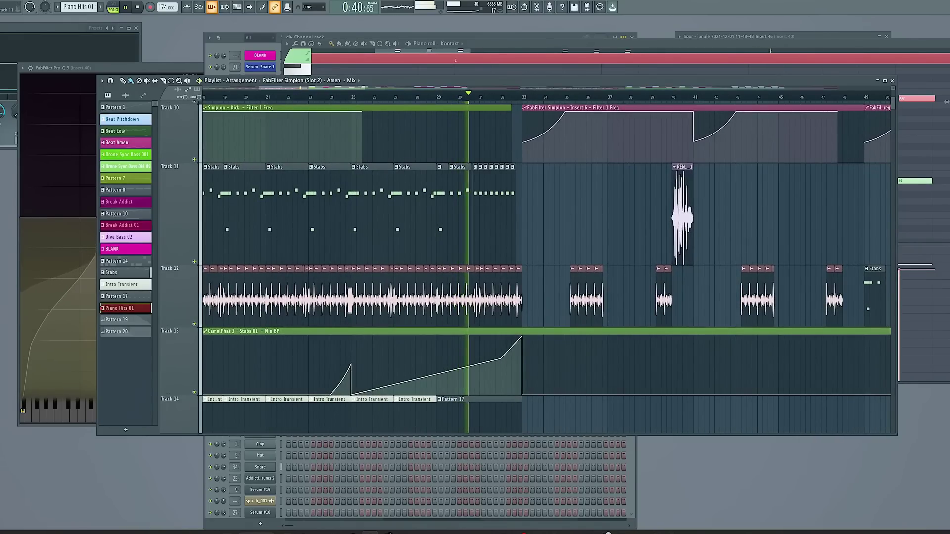
pyautogui.scroll(-7, 544, 263)
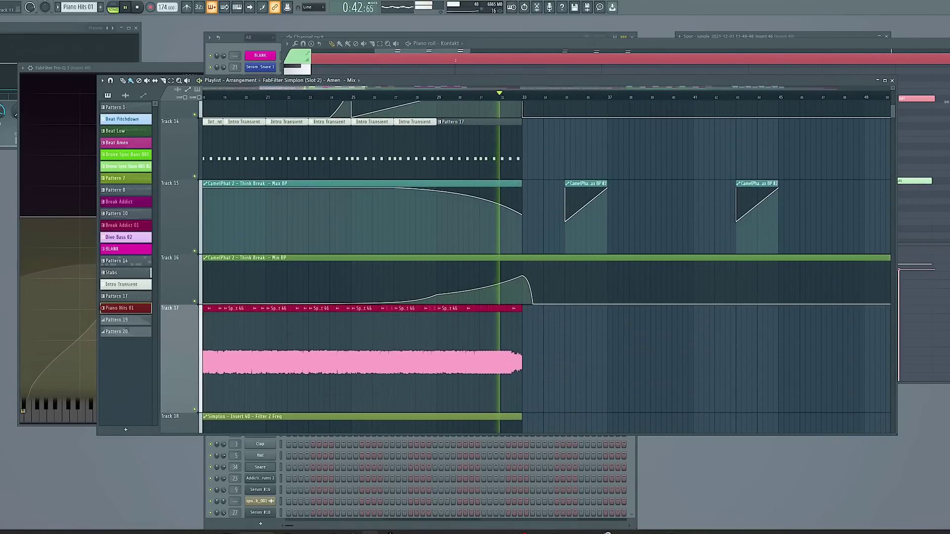
pyautogui.scroll(7, 545, 262)
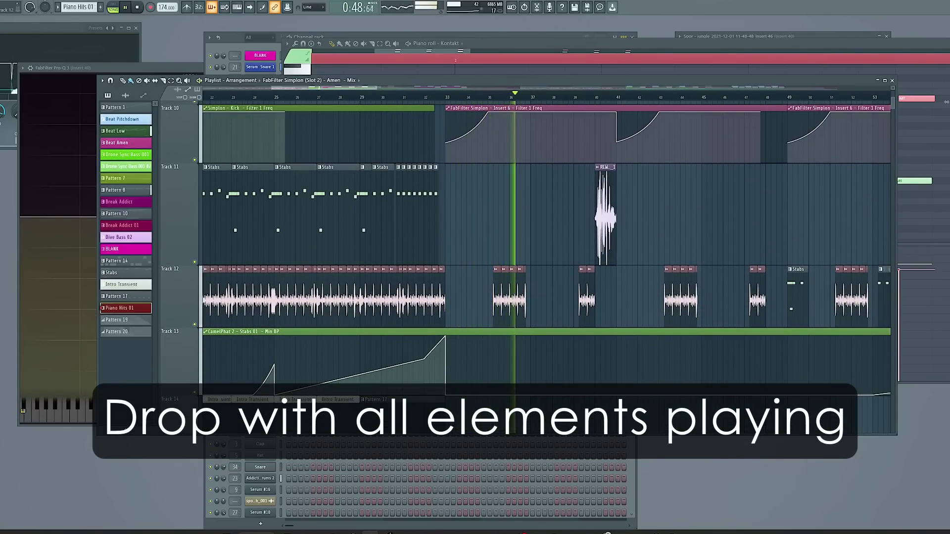
pyautogui.scroll(8, 545, 263)
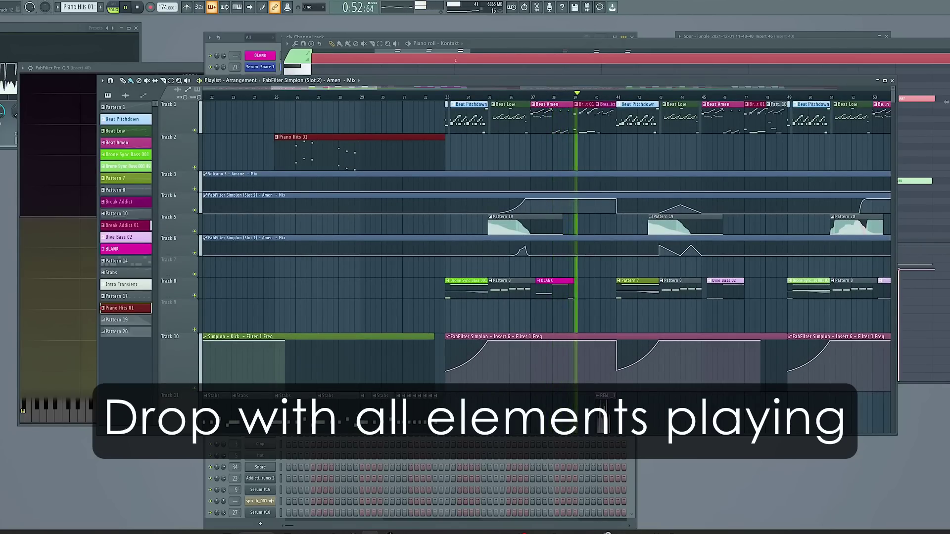
pyautogui.scroll(-3, 544, 262)
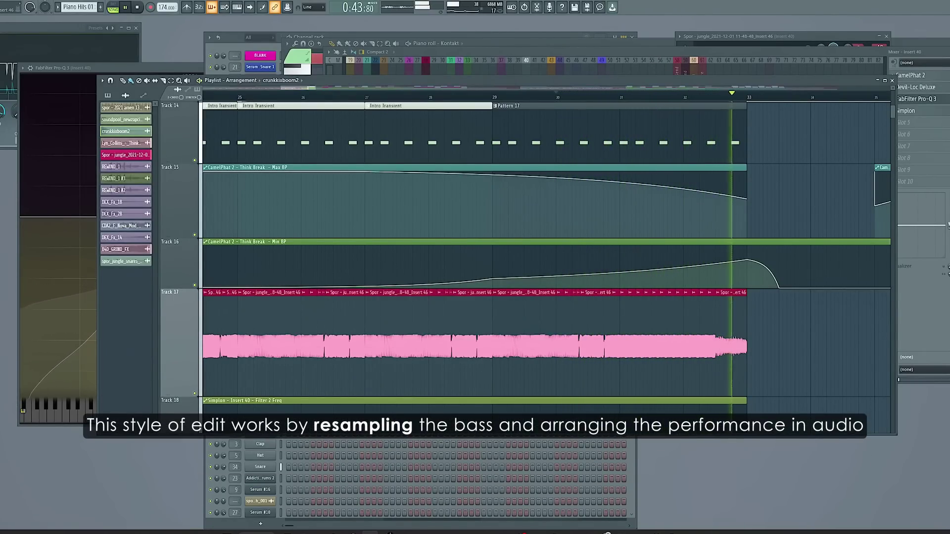
pyautogui.press('space')
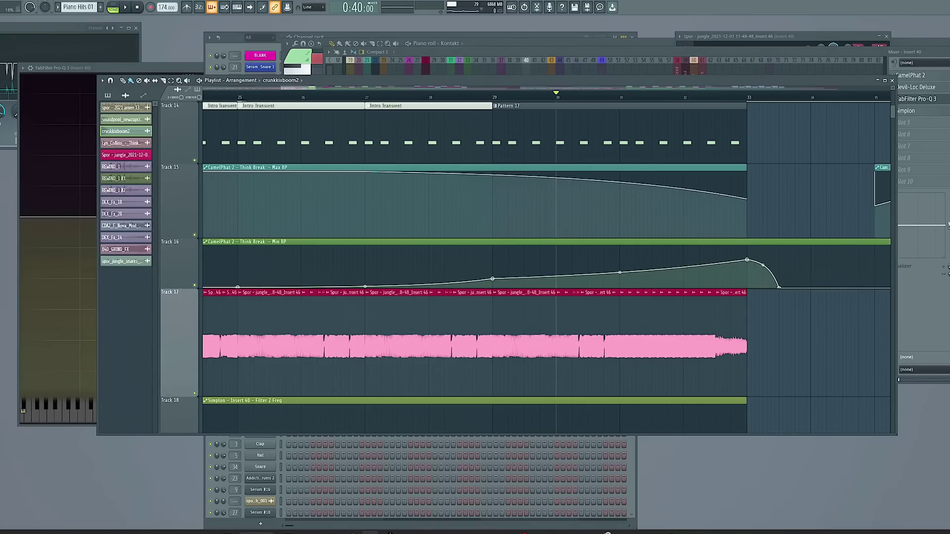
pyautogui.scroll(2, 545, 262)
pyautogui.scroll(-2, 544, 263)
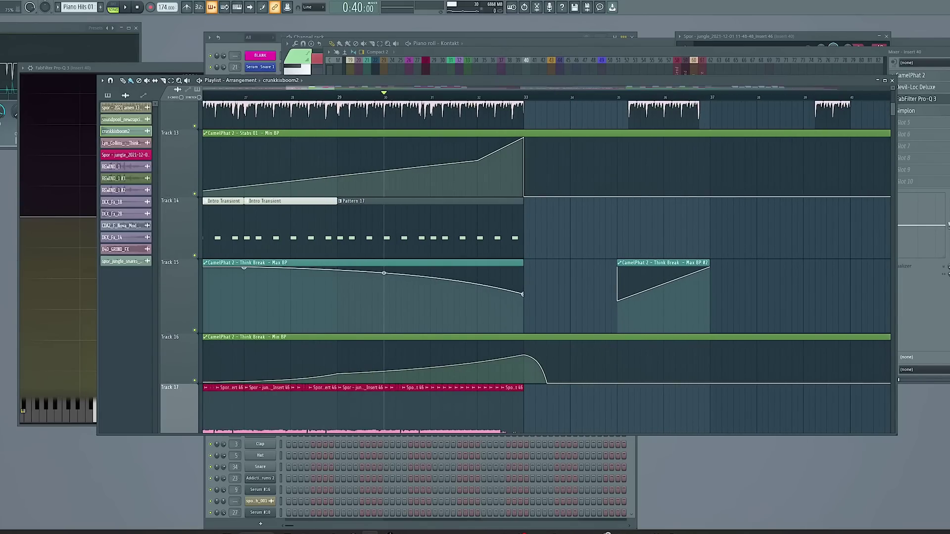
pyautogui.scroll(-2, 384, 291)
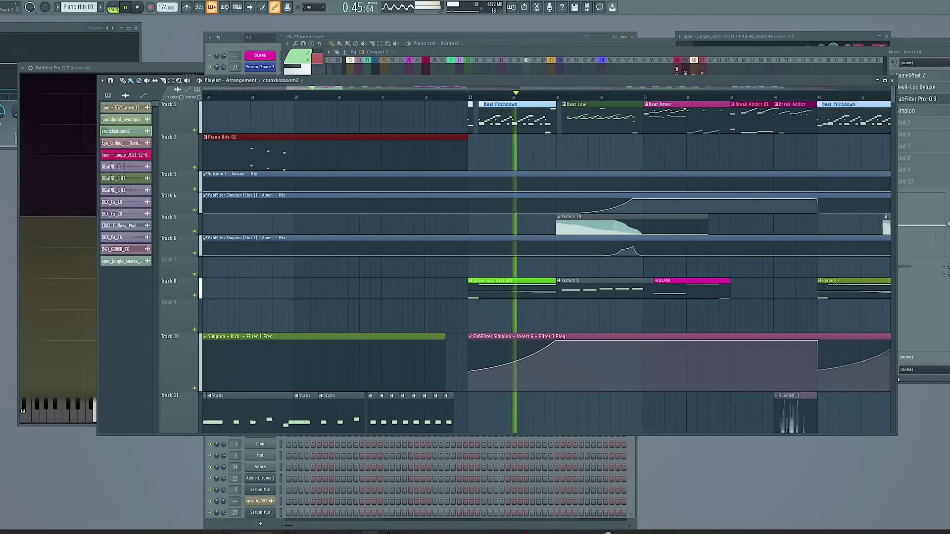
# Stop the arrangement and audition the Beat Pitchdown pattern alone, then close its piano roll.
pyautogui.press('space')
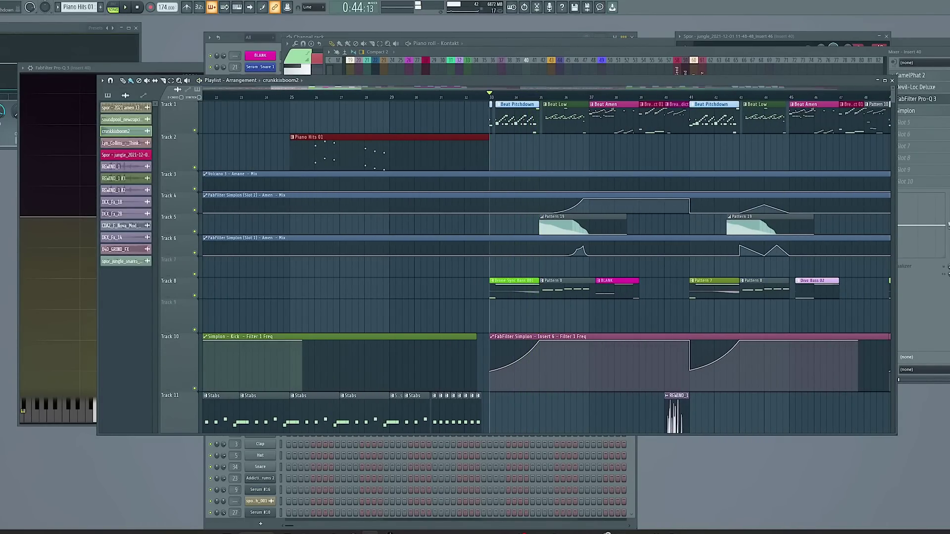
pyautogui.press('pageup')
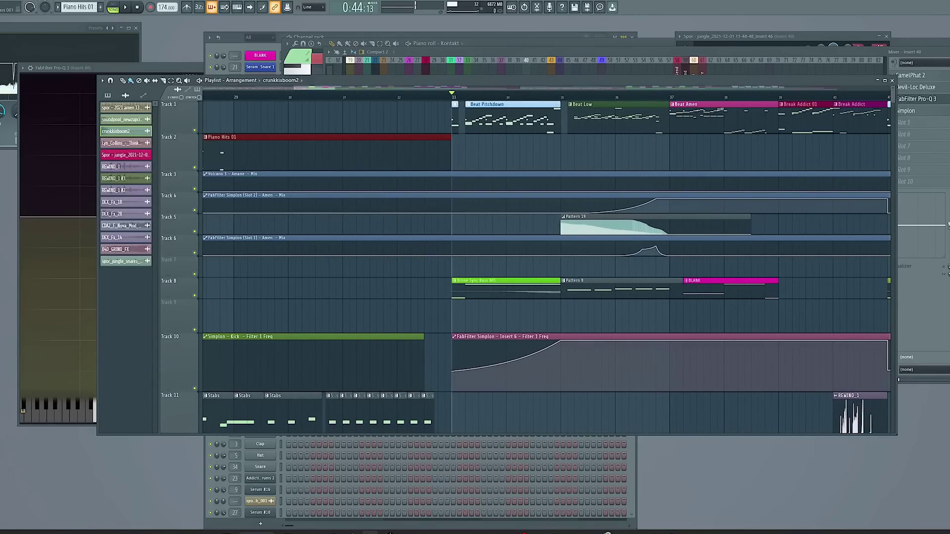
pyautogui.press('F7')
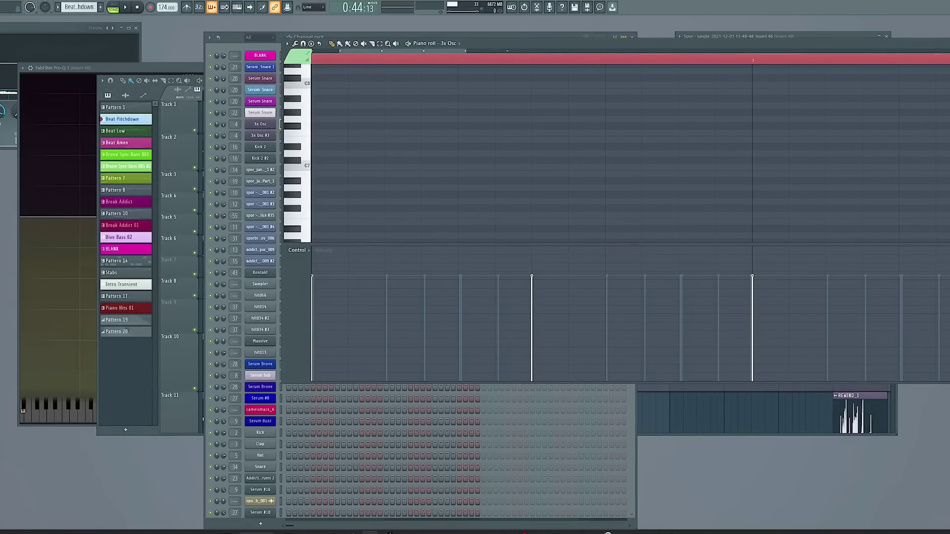
pyautogui.press('F6')
pyautogui.press('space')
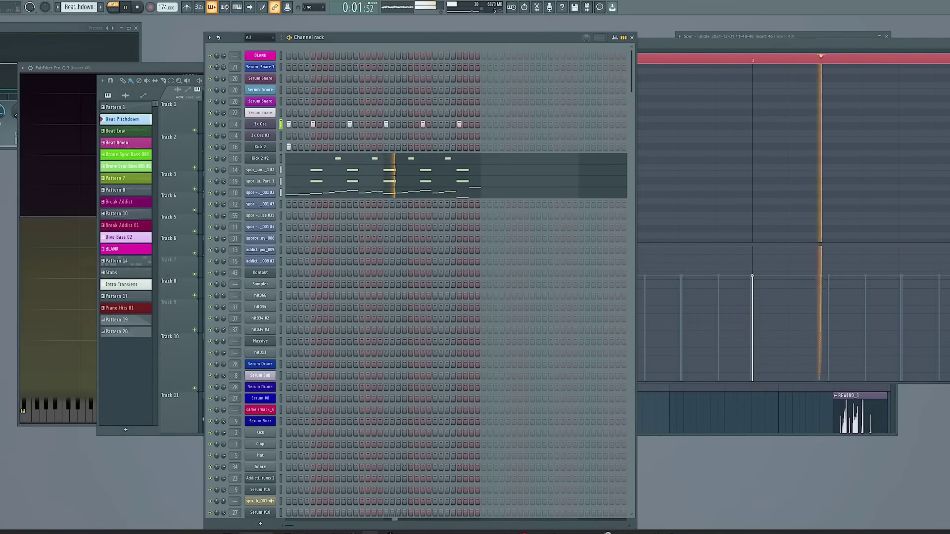
pyautogui.press('space')
pyautogui.press('F7')
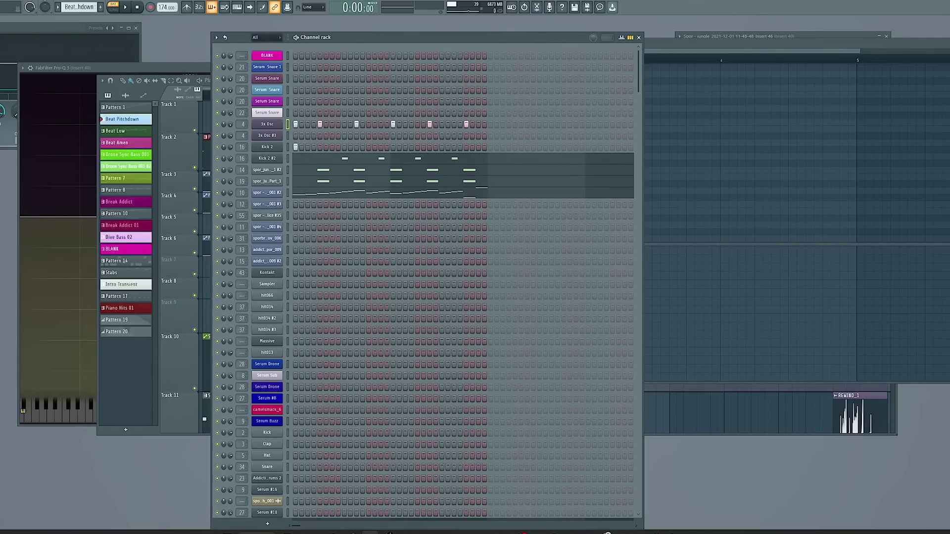
# Open the sliced amen channel's Fruity Slicer and move its window to screen centre.
pyautogui.click(268, 193)
pyautogui.moveTo(30, 94); pyautogui.dragTo(474, 56)
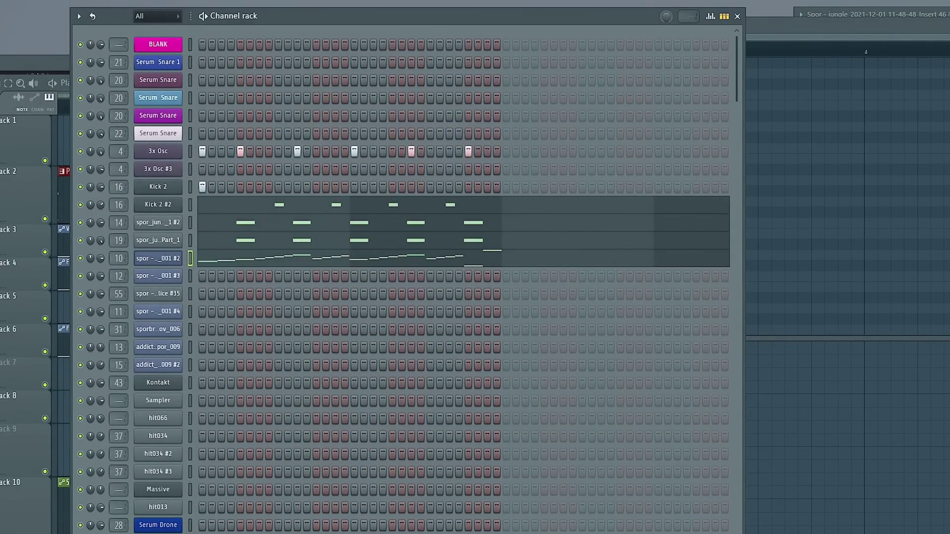
# Review the amen slice notes in the piano roll alongside the channel's slicer settings.
pyautogui.press('F7')
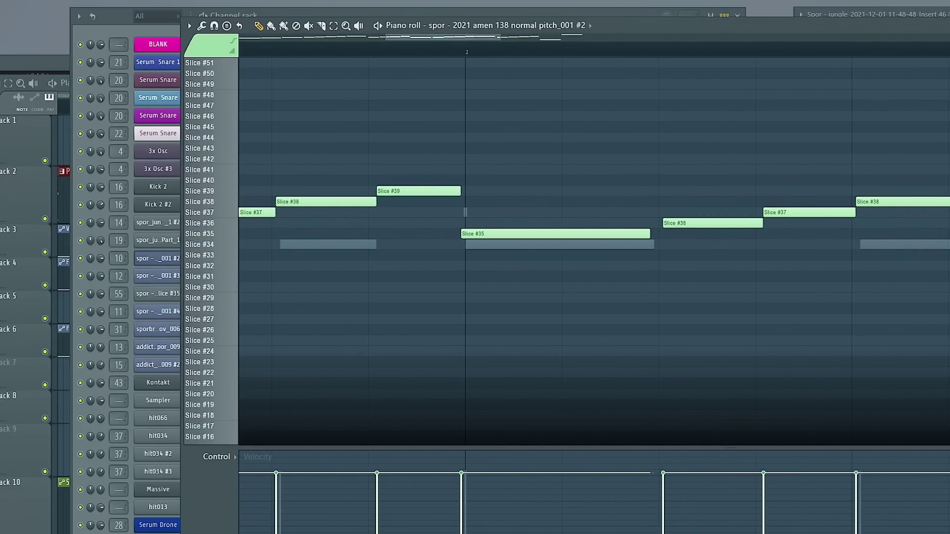
pyautogui.press('F6')
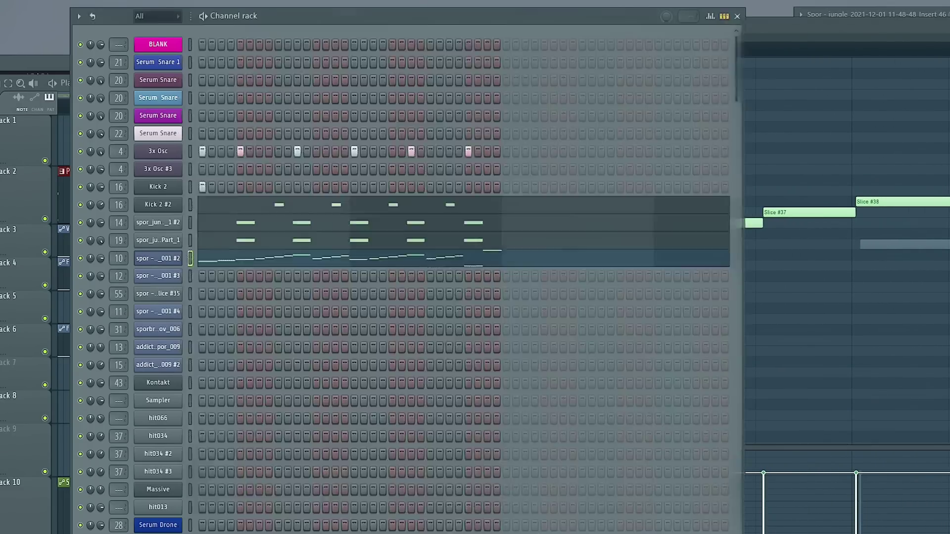
pyautogui.click(158, 258)
pyautogui.press('F7')
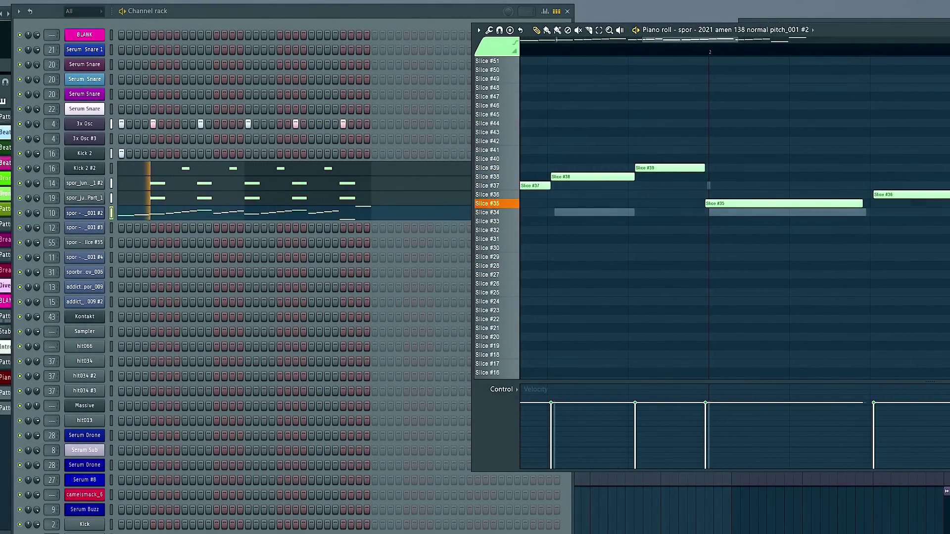
# Check the Snare First and Snare Top sample settings, then show the mixer with MSED.
pyautogui.press('F6')
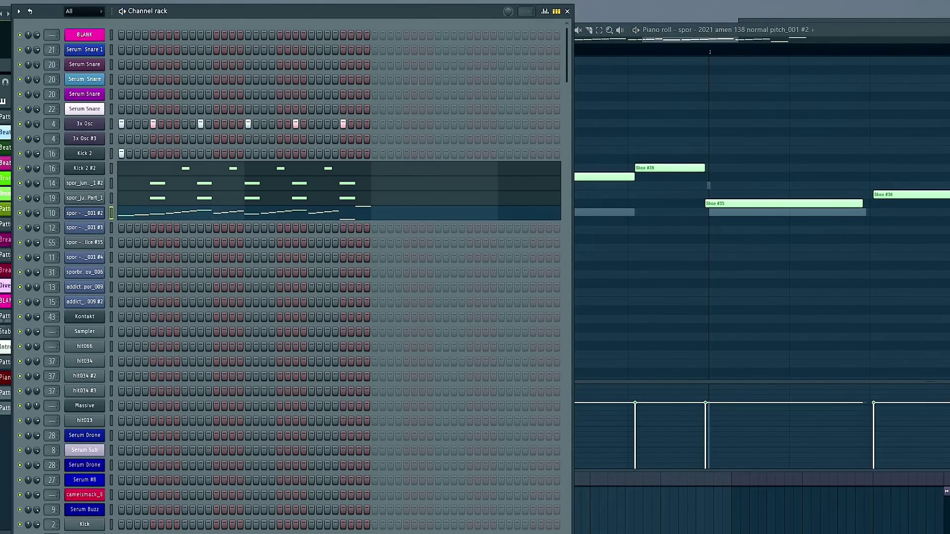
pyautogui.click(85, 184)
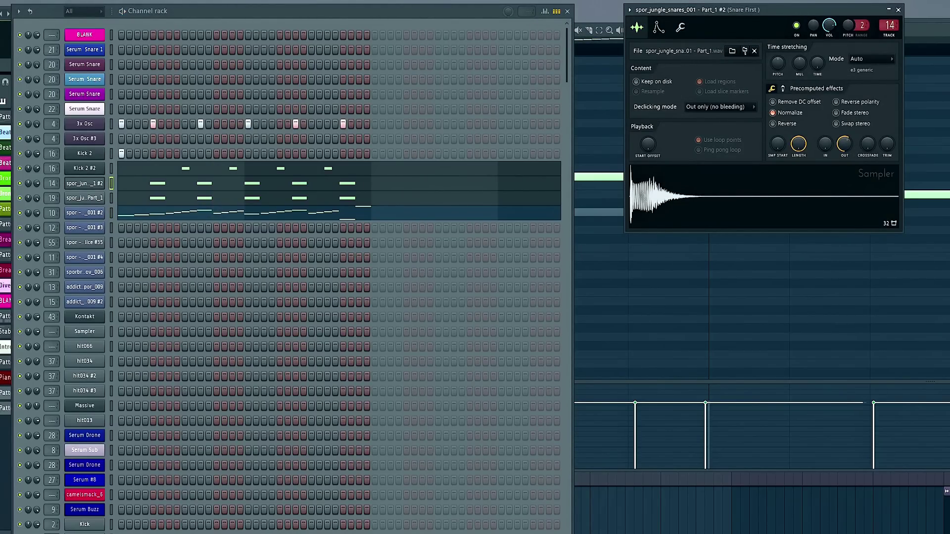
pyautogui.click(85, 197)
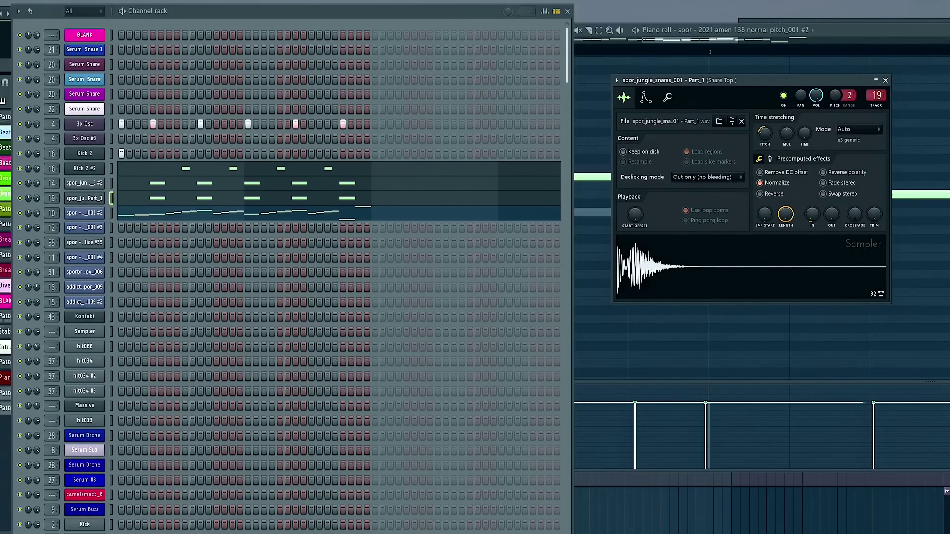
pyautogui.press('F9')
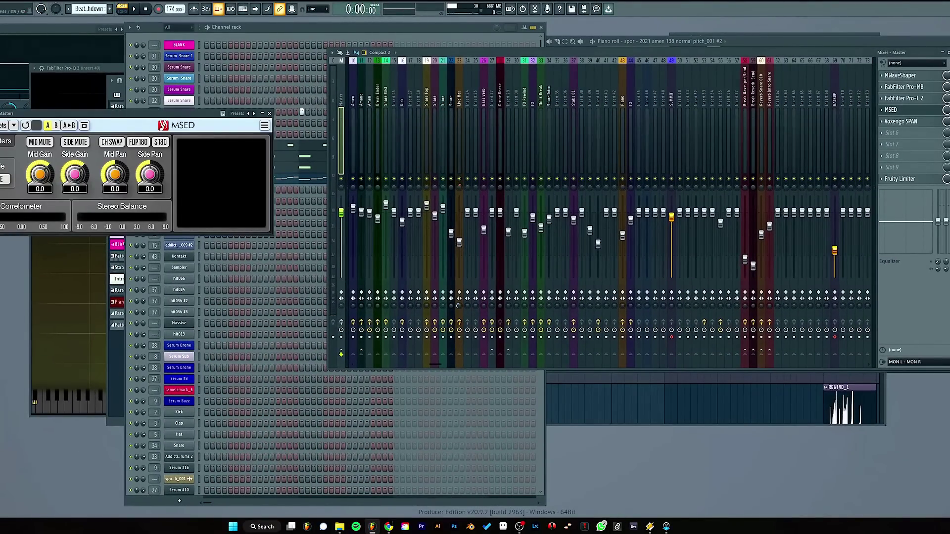
# Reposition the MSED window and Channel rack to reveal the Playlist, then save the project.
pyautogui.moveTo(124, 113); pyautogui.dragTo(348, 80)
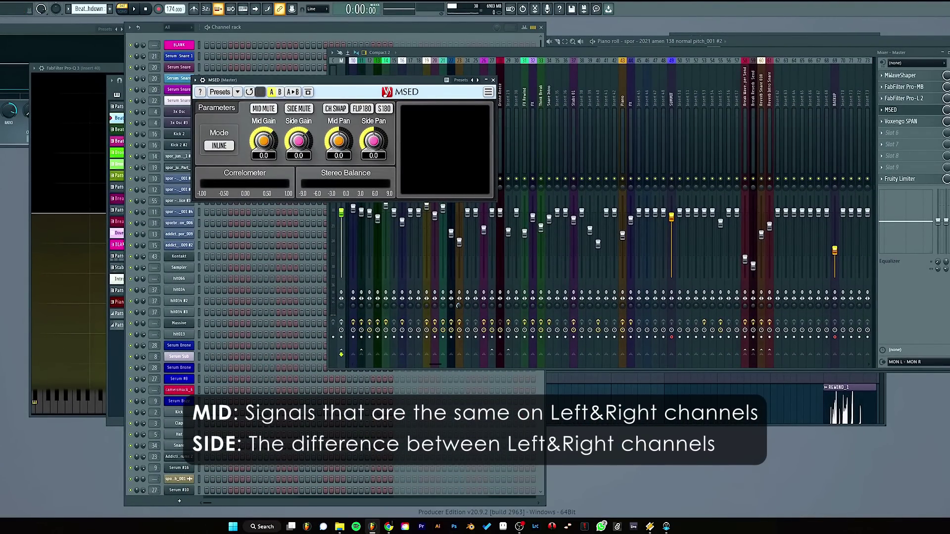
pyautogui.moveTo(348, 80); pyautogui.dragTo(94, 172)
pyautogui.moveTo(267, 26); pyautogui.dragTo(400, 38)
pyautogui.hotkey('ctrl', 's')
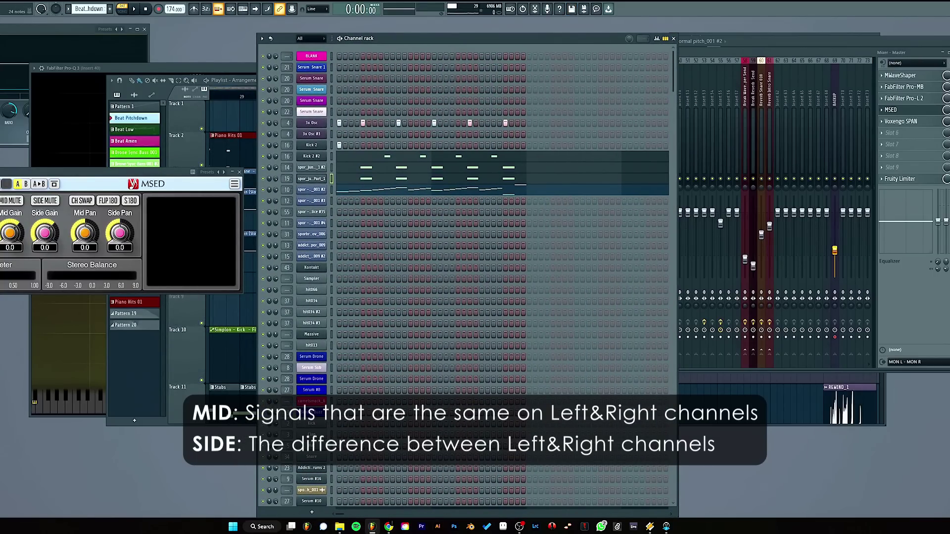
# Play the track through the master with the MSED window fully in view.
pyautogui.press('space')
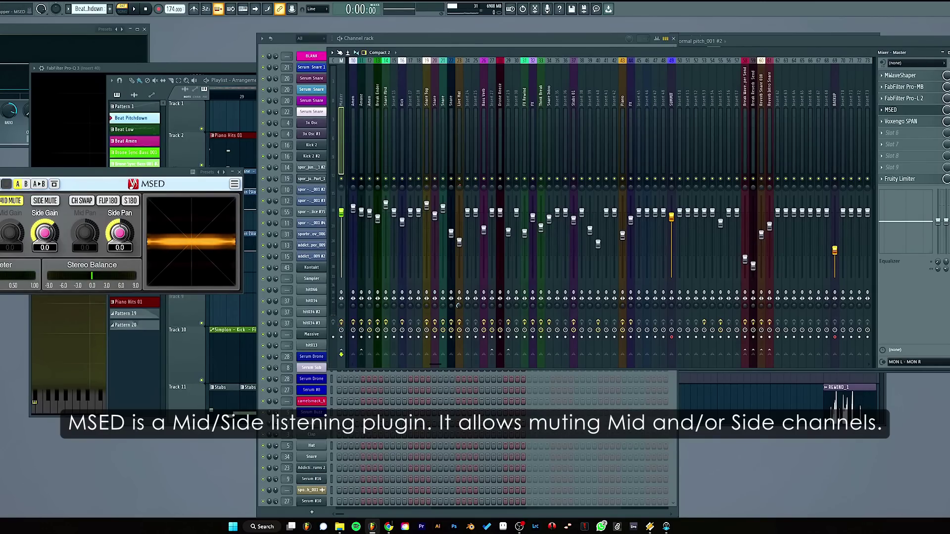
pyautogui.moveTo(148, 172); pyautogui.dragTo(231, 137)
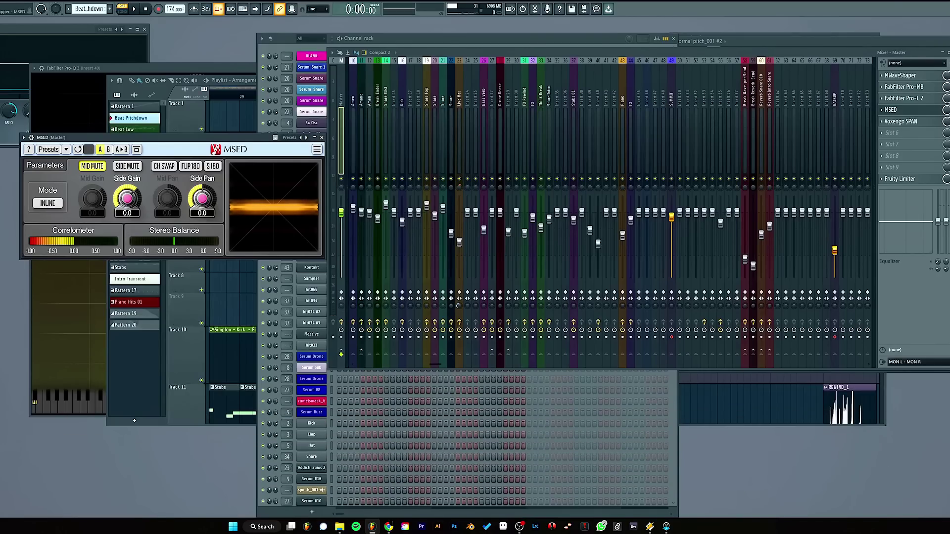
pyautogui.press('space')
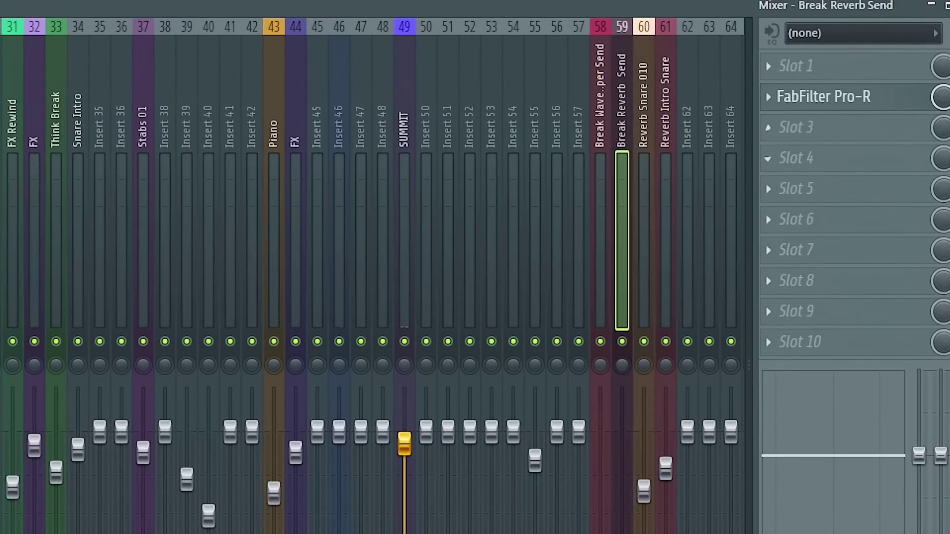
# Move from Break Reverb Send to Break Waveshaper Send, then hide the mixer.
pyautogui.press('Left')
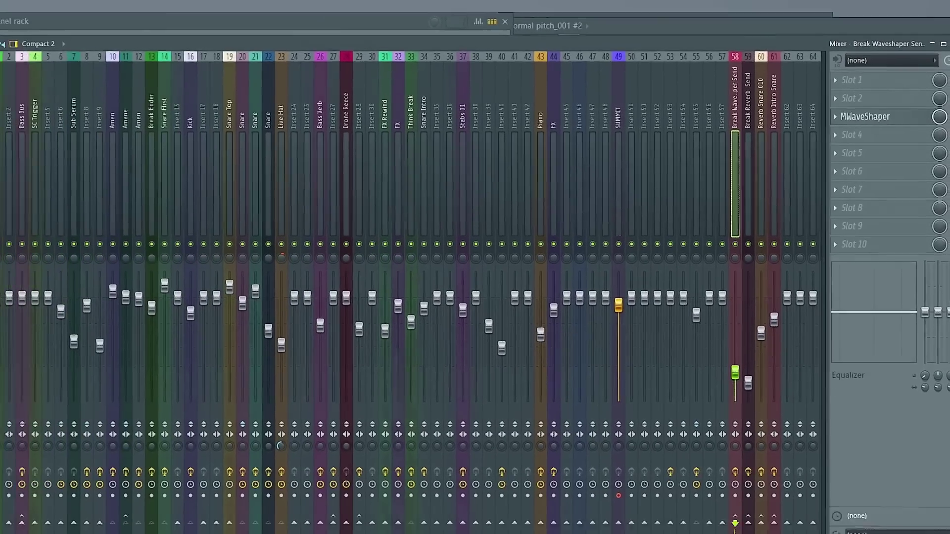
pyautogui.press('F9')
pyautogui.scroll(-10, 494, 284)
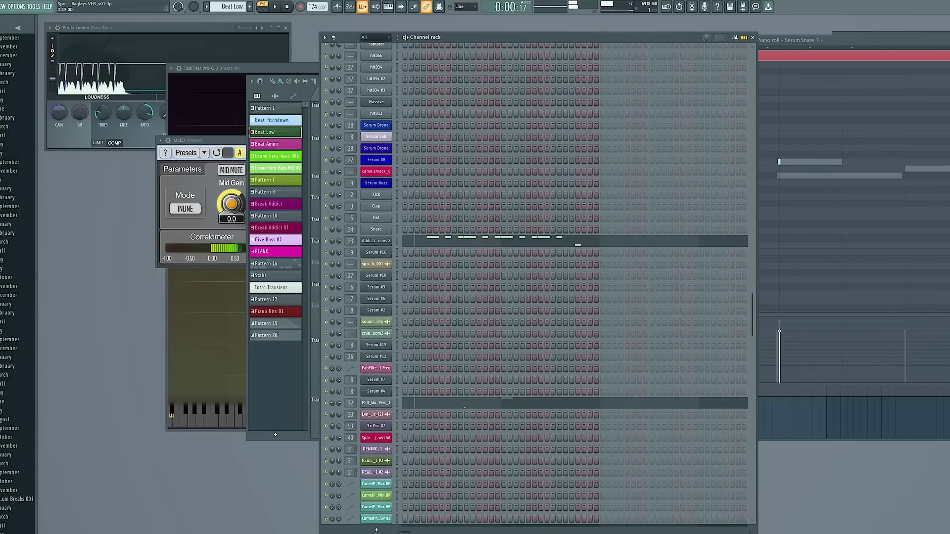
# Inspect PED_Wood_Verb_Perc_1's sample settings, then scroll back up the Channel rack.
pyautogui.click(376, 403)
pyautogui.click(121, 139)
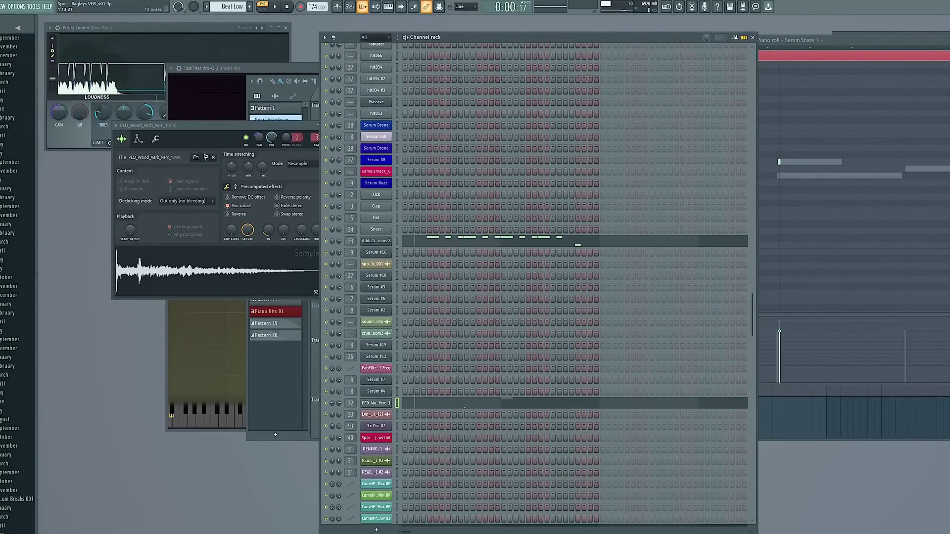
pyautogui.scroll(7, 574, 282)
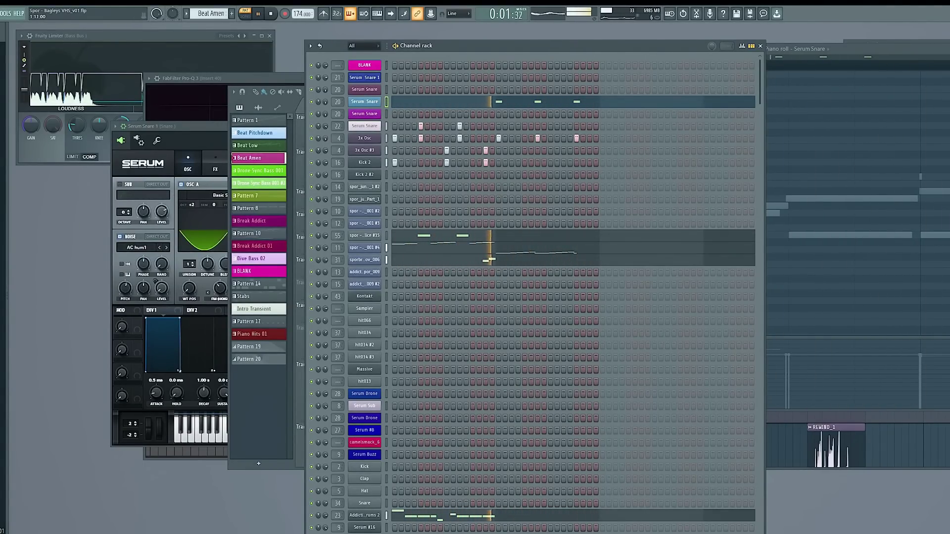
# Stop playback and compare the amen Fruity Slicer and envelope with Slice #35's sample settings.
pyautogui.press('space')
pyautogui.click(364, 247)
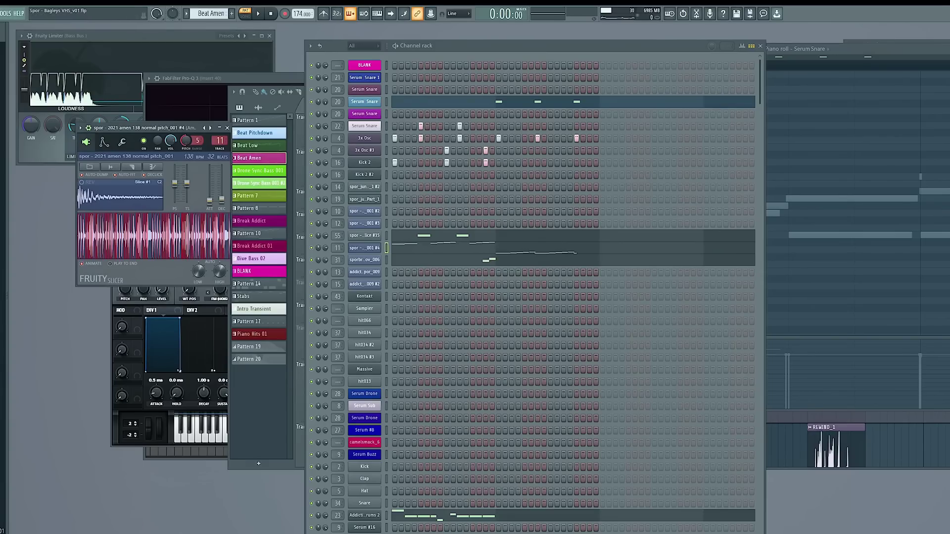
pyautogui.click(364, 236)
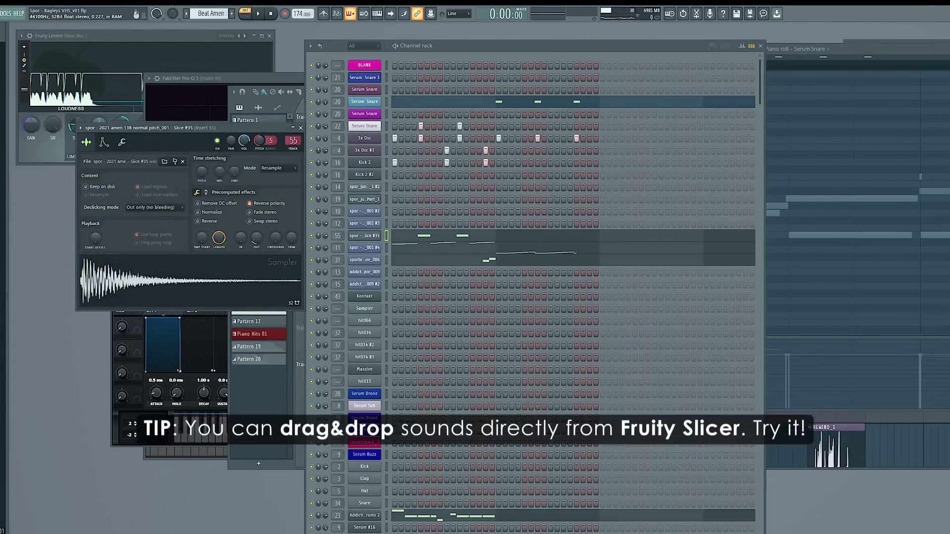
pyautogui.click(364, 247)
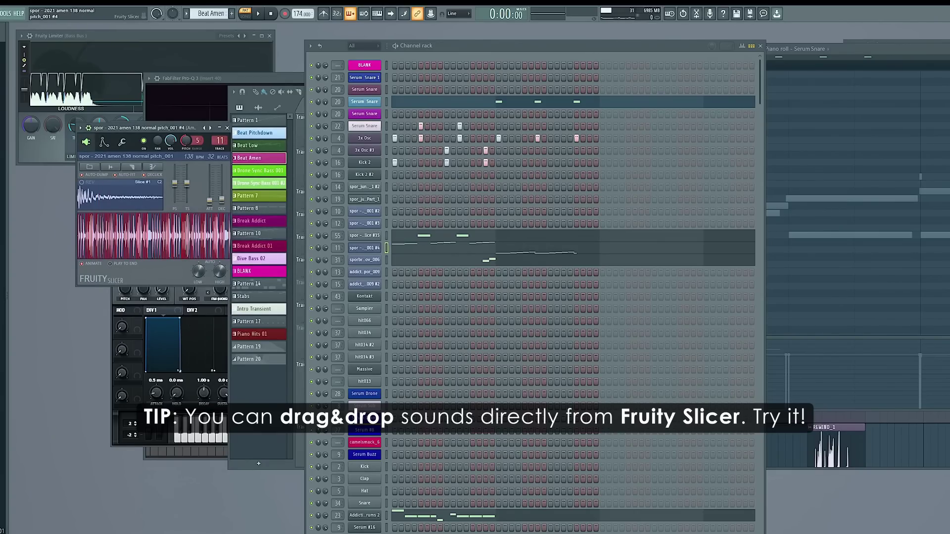
pyautogui.click(103, 142)
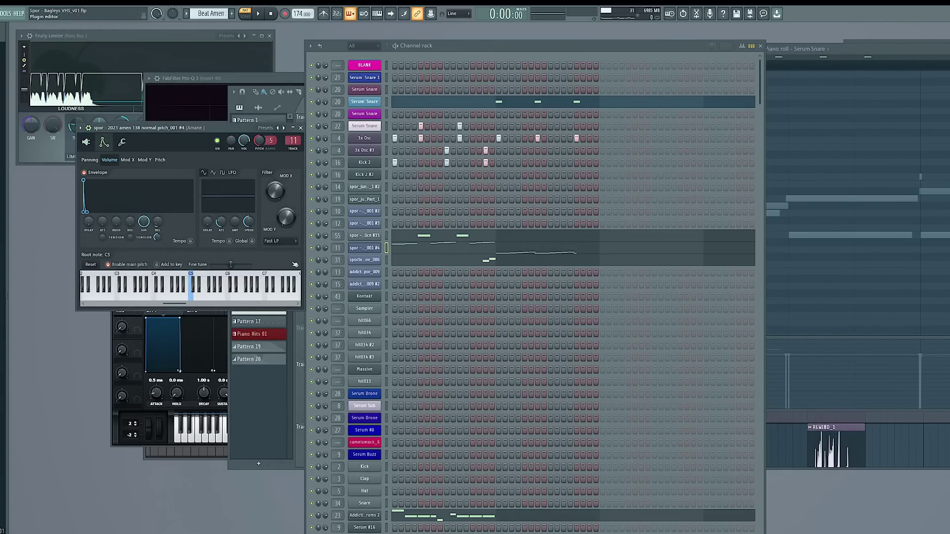
pyautogui.click(86, 142)
pyautogui.click(365, 236)
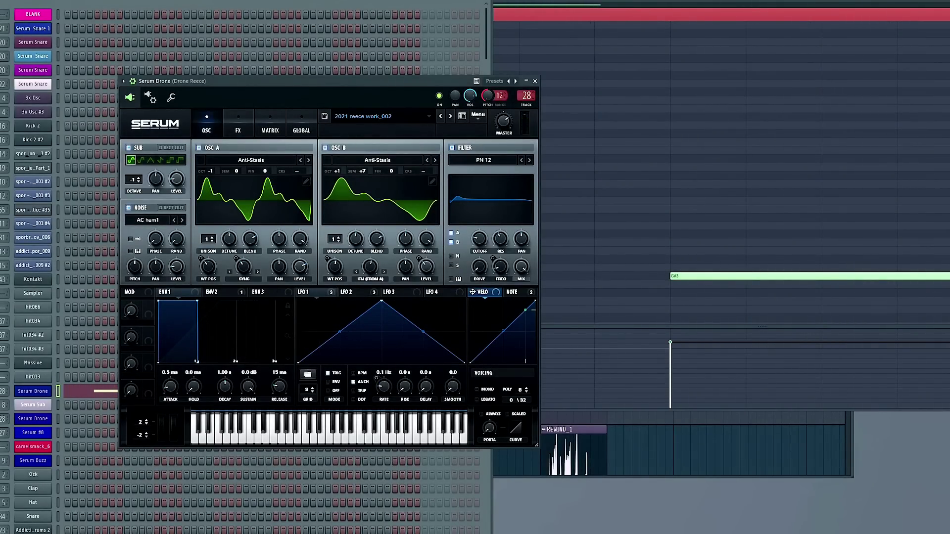
# Inspect the effect chains on inserts 27, 29 and 28, then open Insert 27's Pro-Q 3.
pyautogui.press('F9')
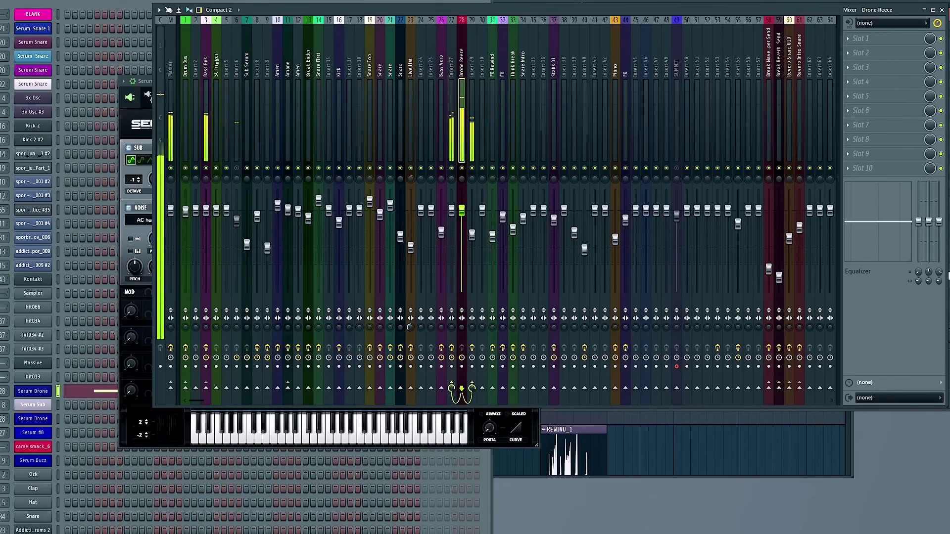
pyautogui.click(451, 123)
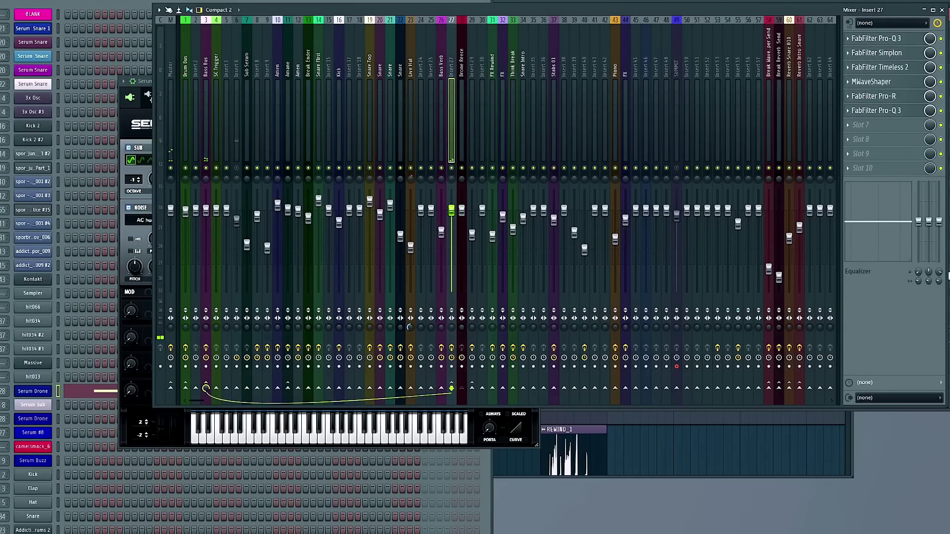
pyautogui.click(471, 124)
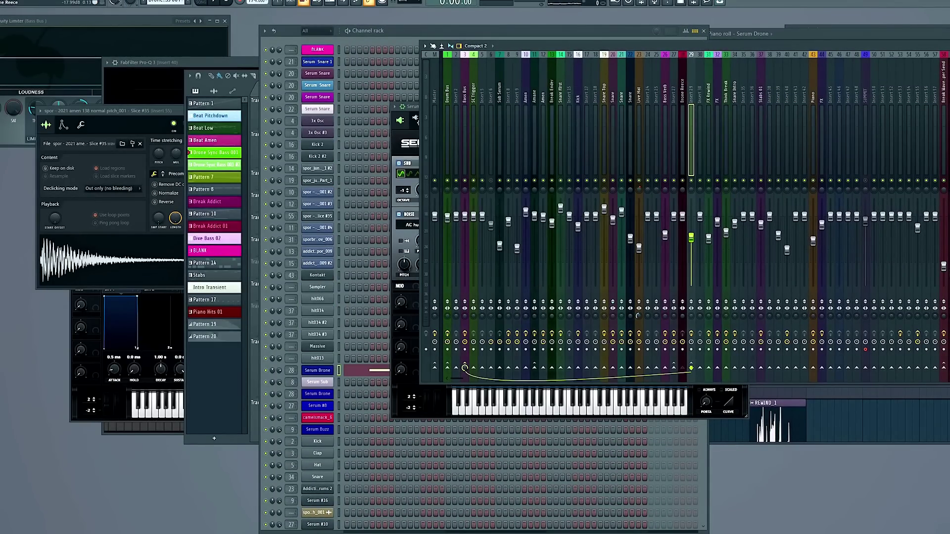
pyautogui.click(682, 138)
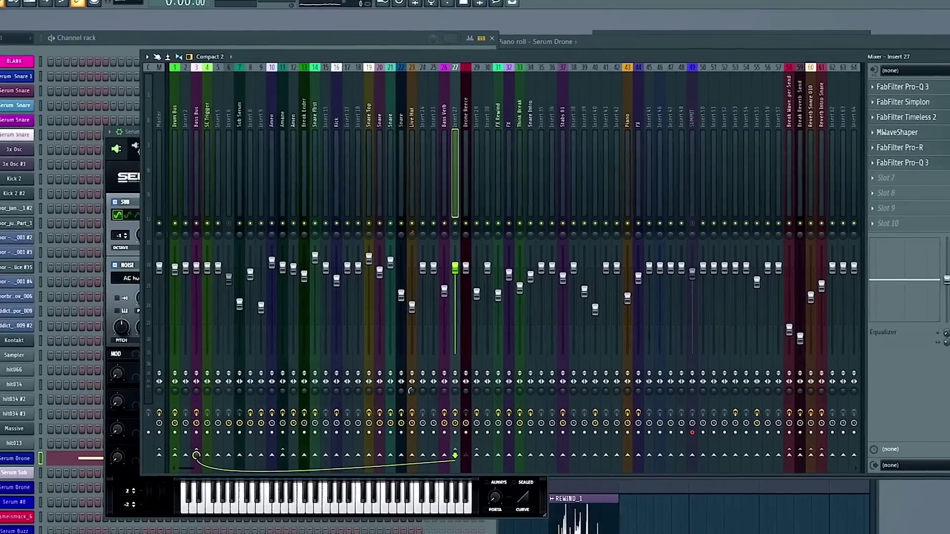
pyautogui.click(673, 138)
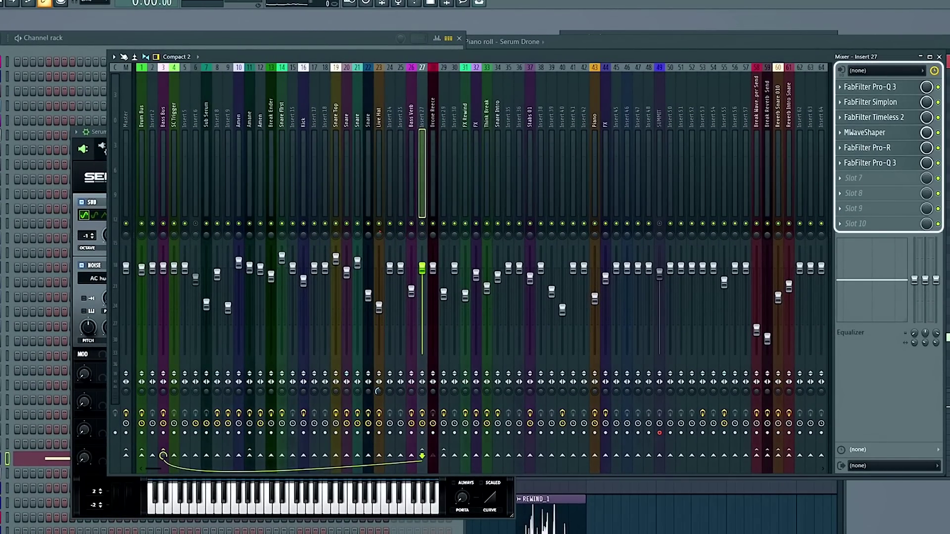
pyautogui.click(870, 162)
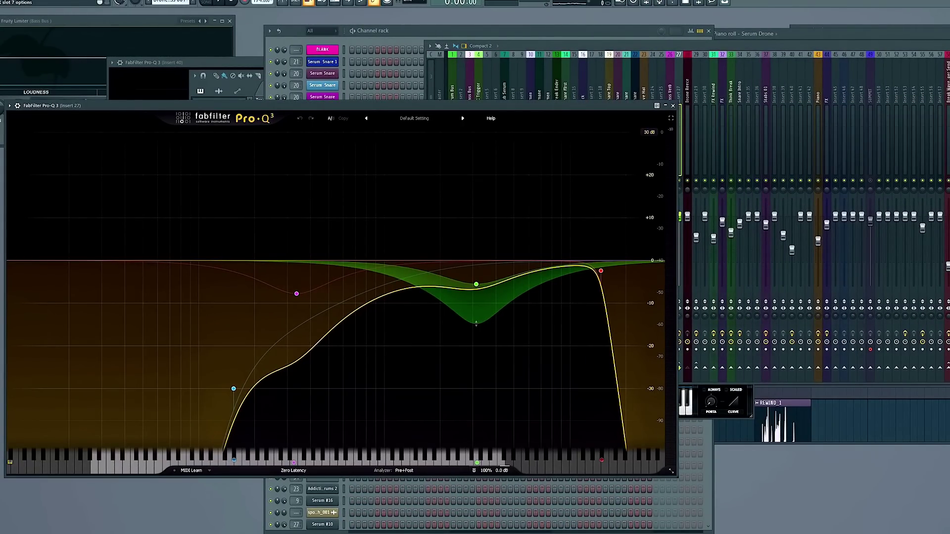
# Start playback to watch the Pro-Q 3 dynamic band dip in the mids.
pyautogui.press('space')
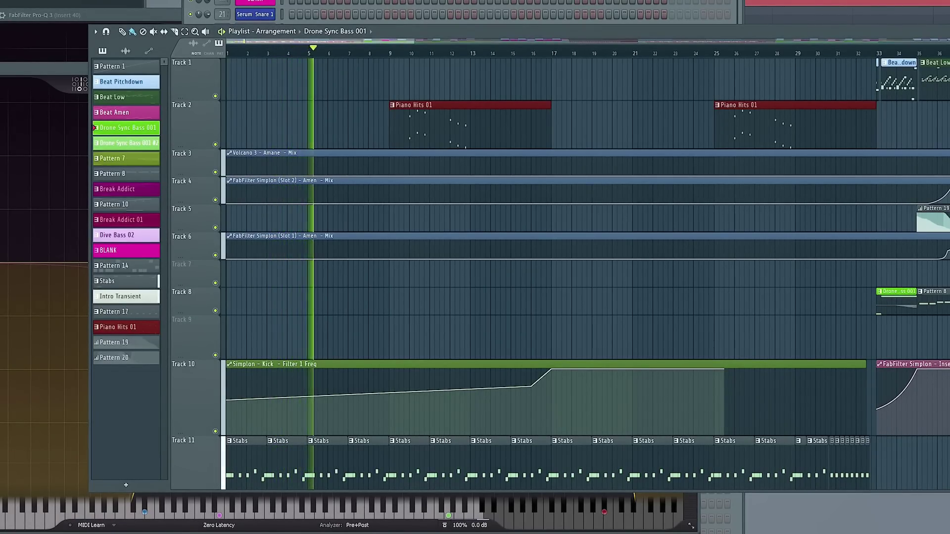
# Stop playback and restart it from bar 9, following the arrangement past bar 33.
pyautogui.press('space')
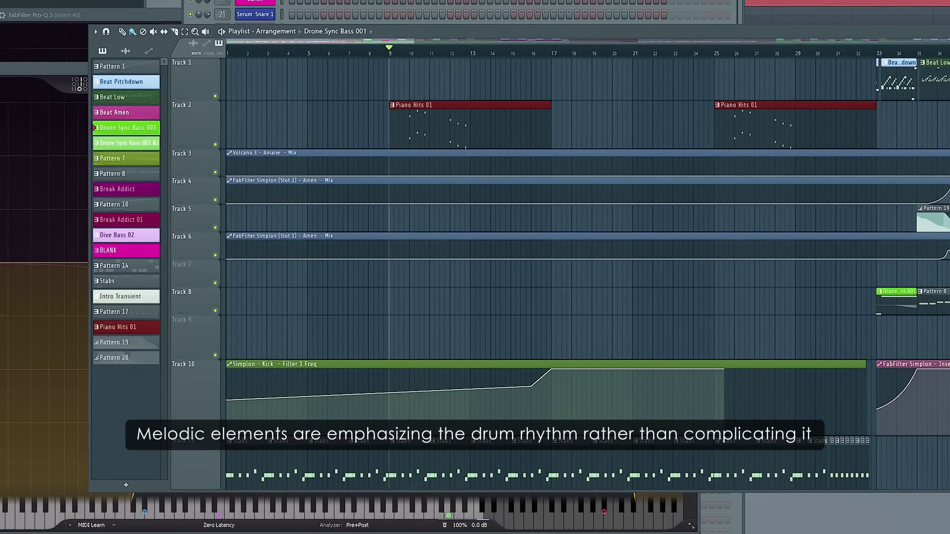
pyautogui.press('space')
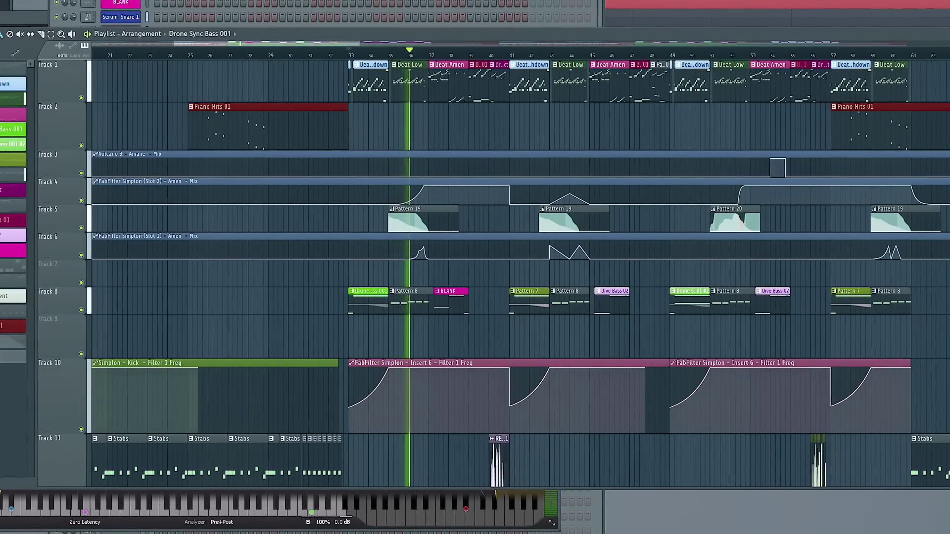
pyautogui.press('F9')
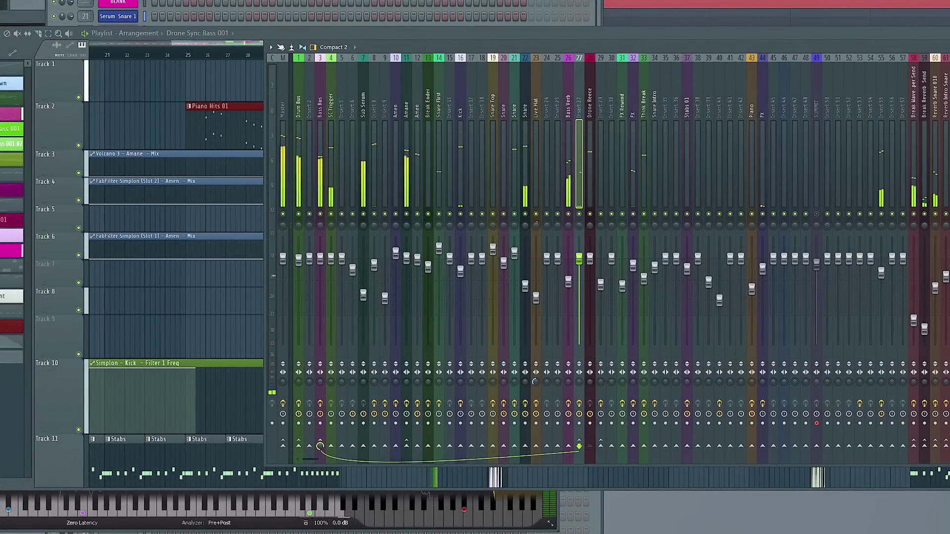
pyautogui.press('F9')
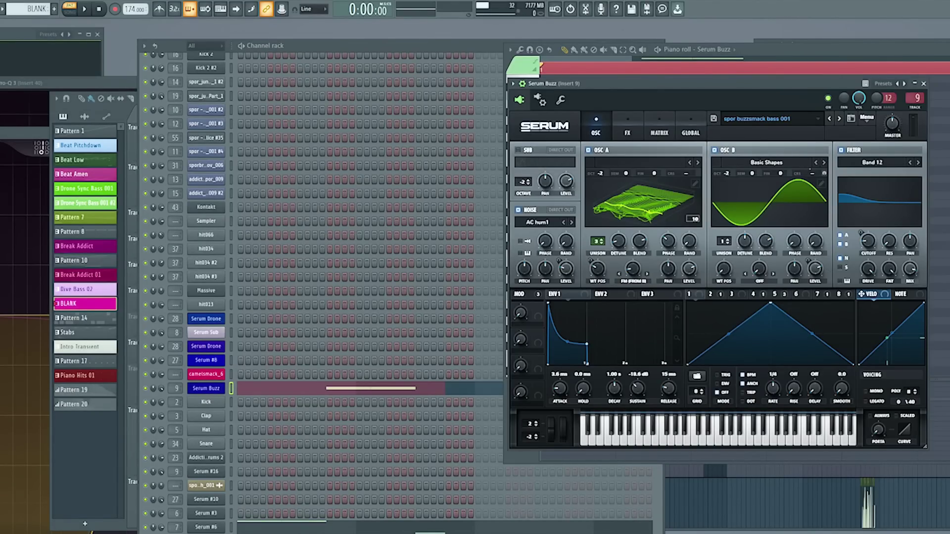
# Bring the Channel rack forward, then show the mixer with the Bass Bus limiter chain.
pyautogui.press('F6')
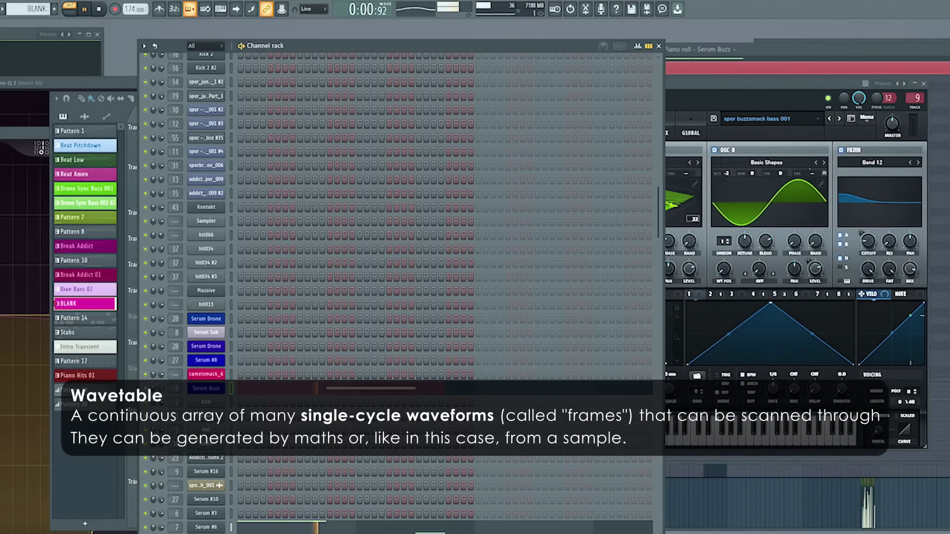
pyautogui.press('F9')
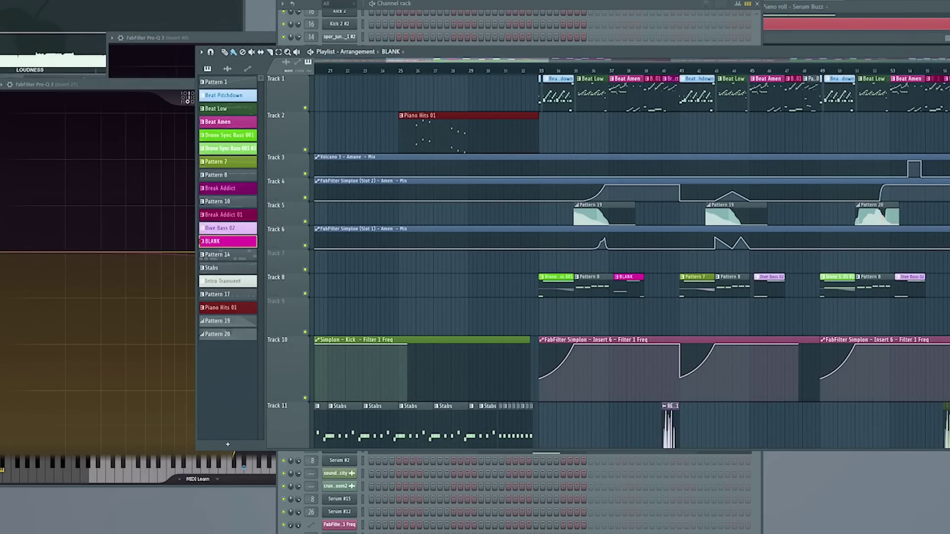
# Show the mixer beside the 3x Osc #2 volume envelope and the insert 22 Fruity Limiter.
pyautogui.press('F9')
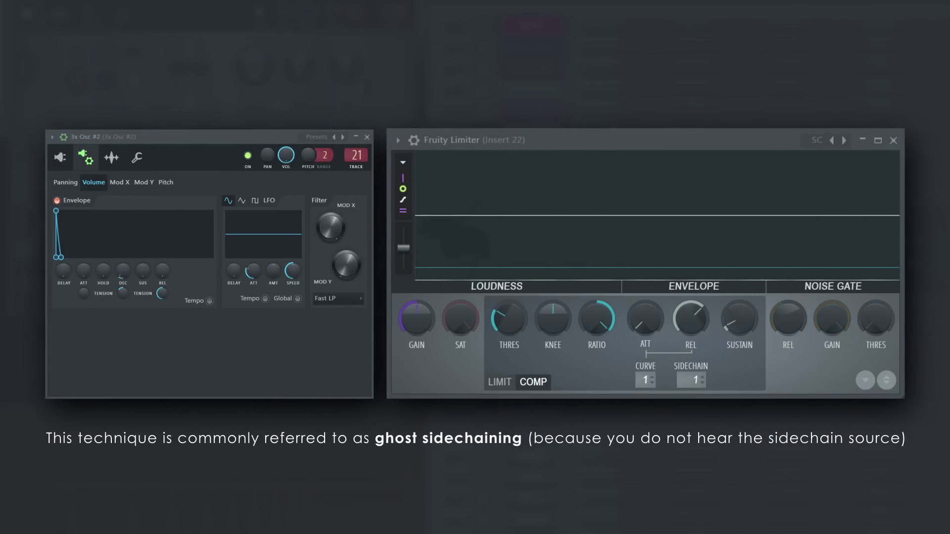
# View the ghost trigger's oscillator settings, then show the mixer and start the track playing.
pyautogui.click(59, 157)
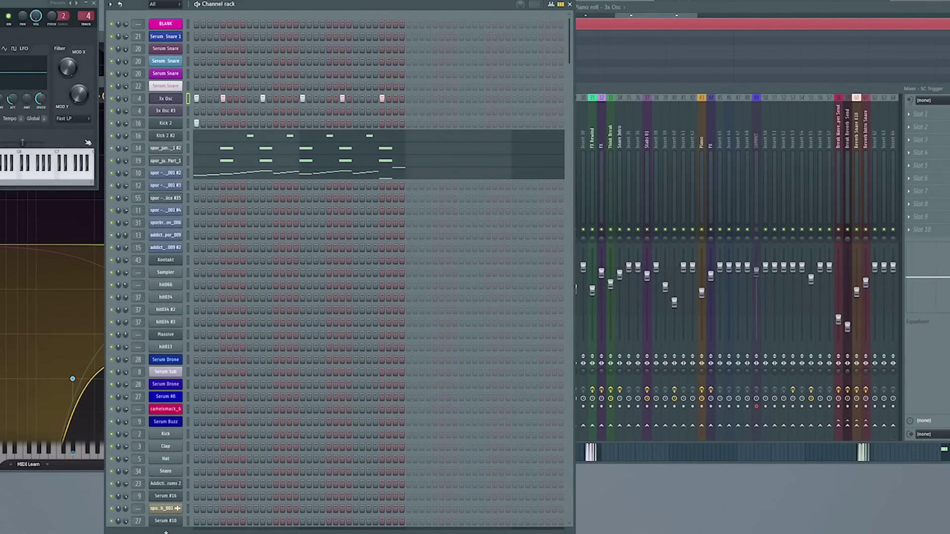
pyautogui.press('F9')
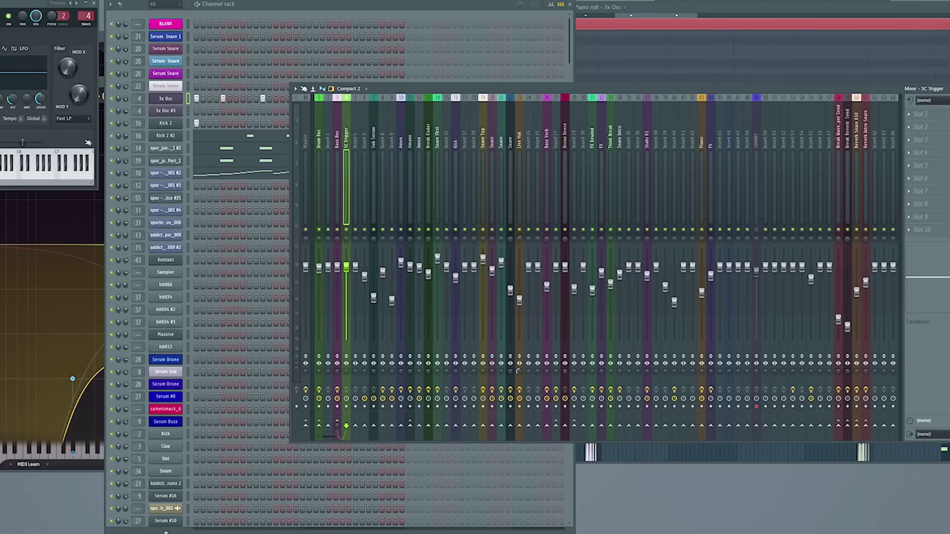
pyautogui.press('space')
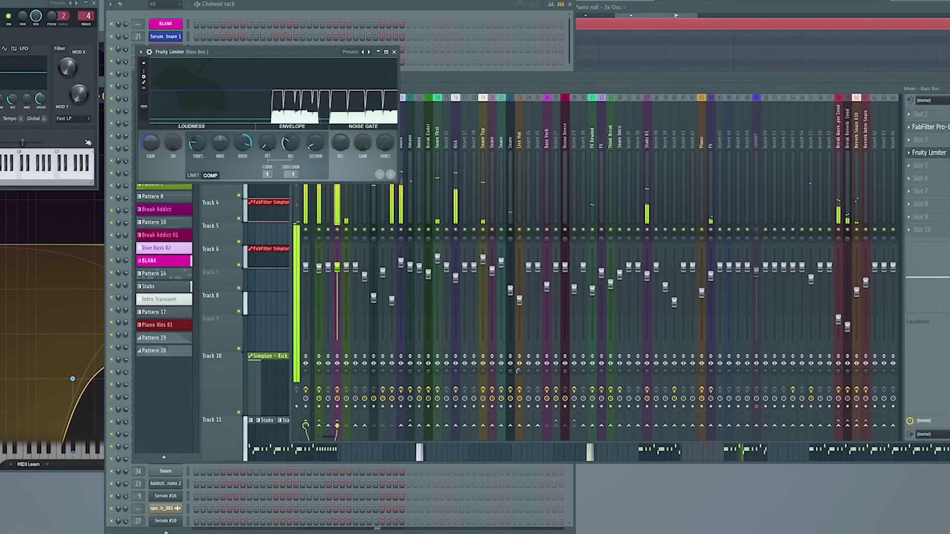
# Move the mixer lower to uncover the playlist, then compare the SC Trigger and Bass Bus tracks during playback.
pyautogui.press('F9')
pyautogui.moveTo(535, 384); pyautogui.dragTo(562, 426)
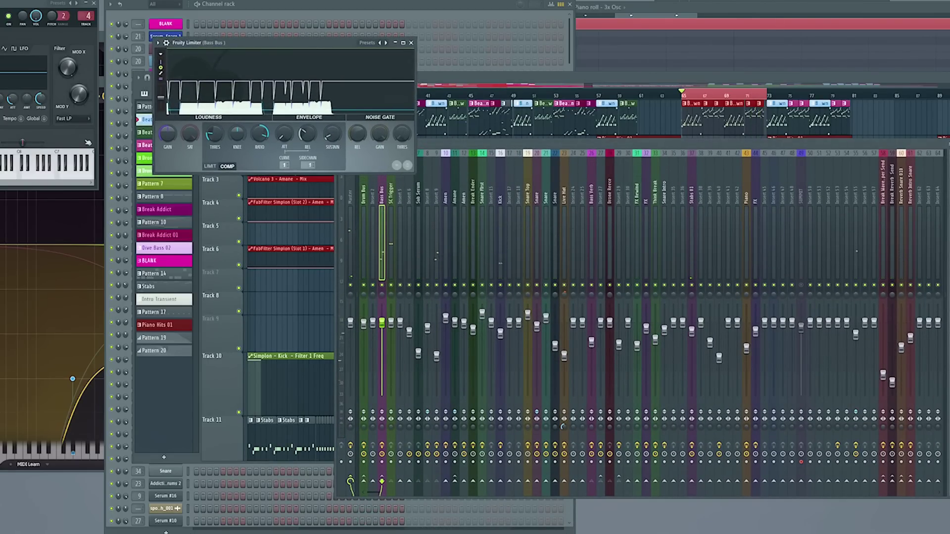
pyautogui.click(391, 237)
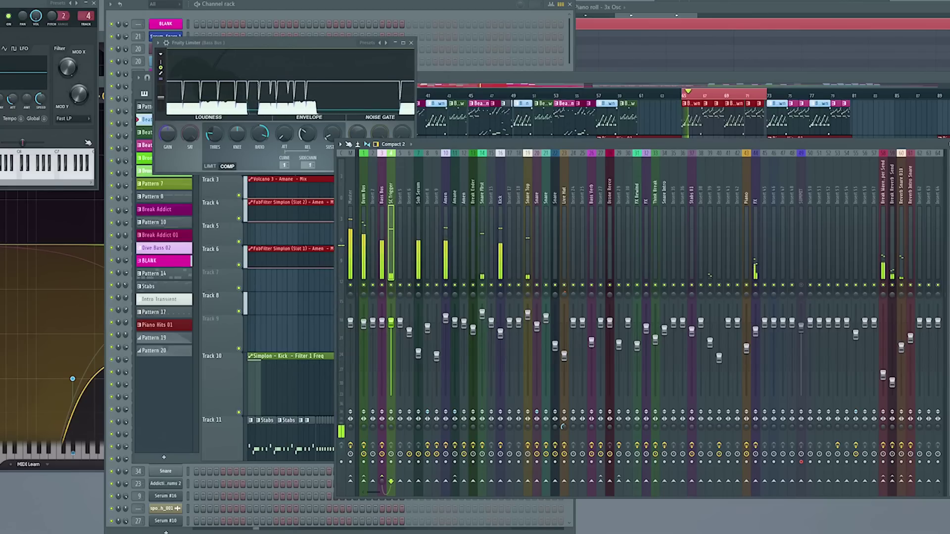
pyautogui.press('space')
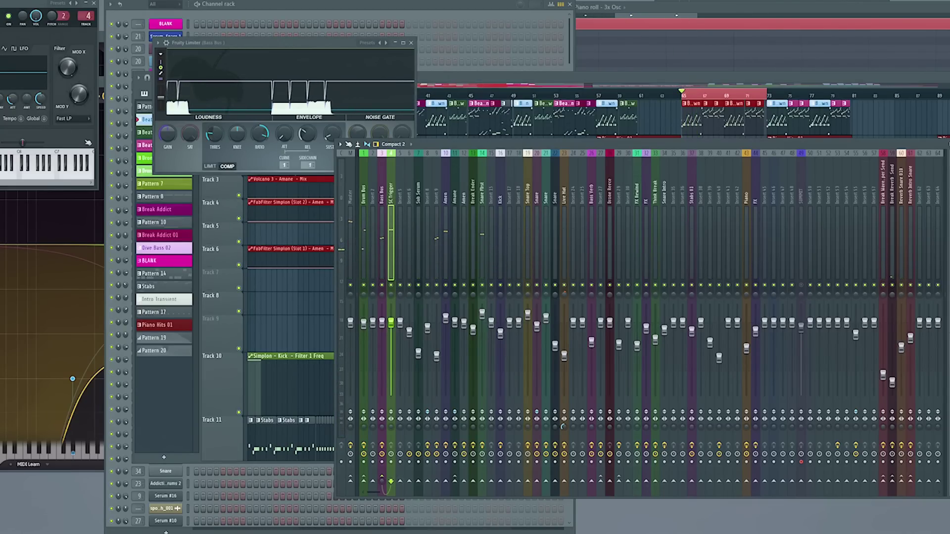
pyautogui.click(382, 238)
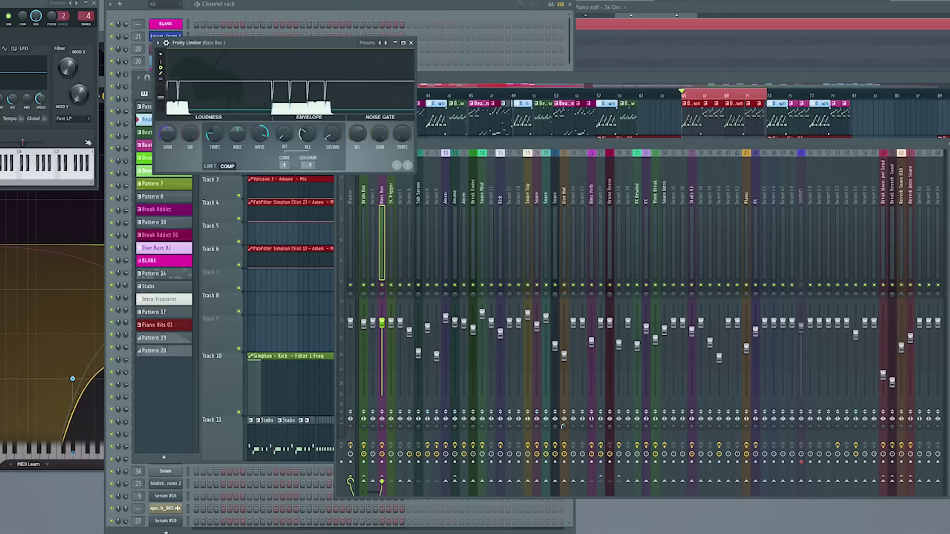
pyautogui.press('space')
pyautogui.click(391, 237)
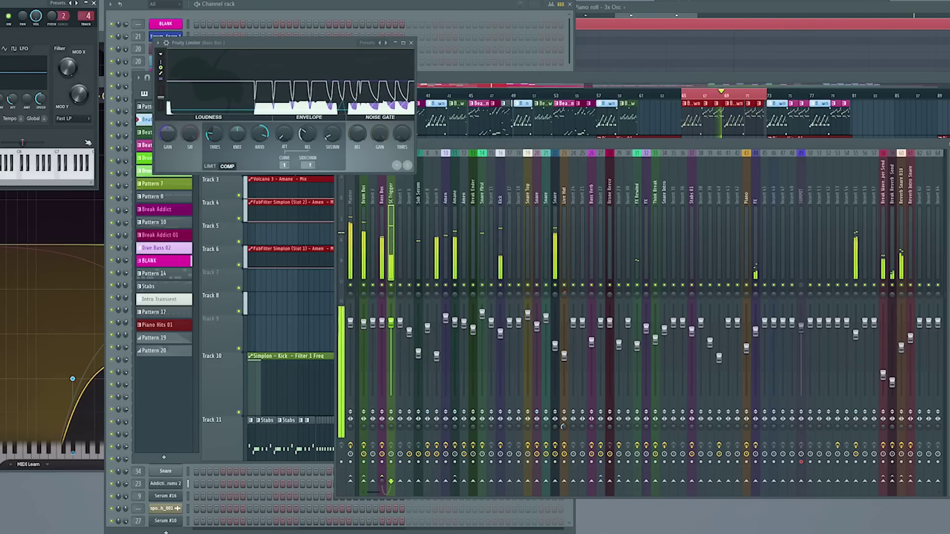
pyautogui.press('space')
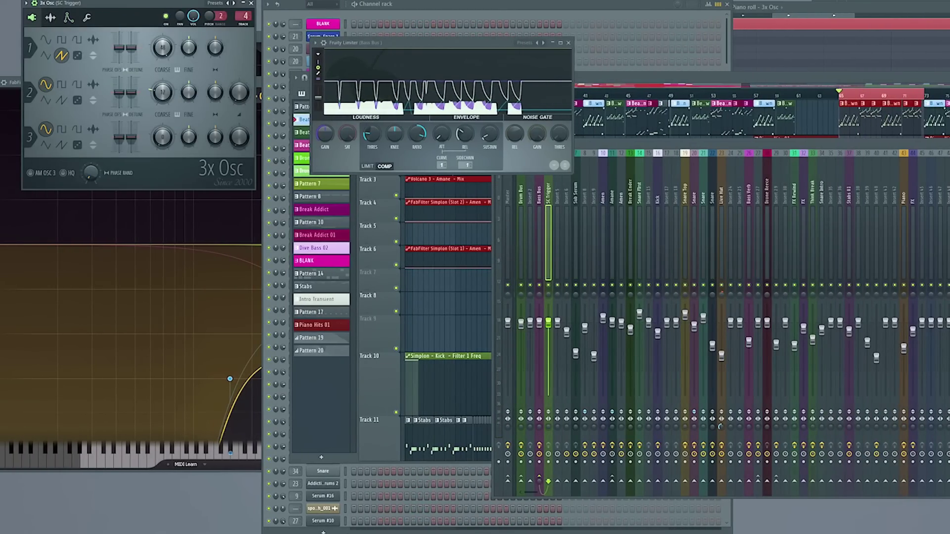
# Show the SC Trigger 3x Osc envelope and keyboard settings, then bring the mixer forward.
pyautogui.click(68, 18)
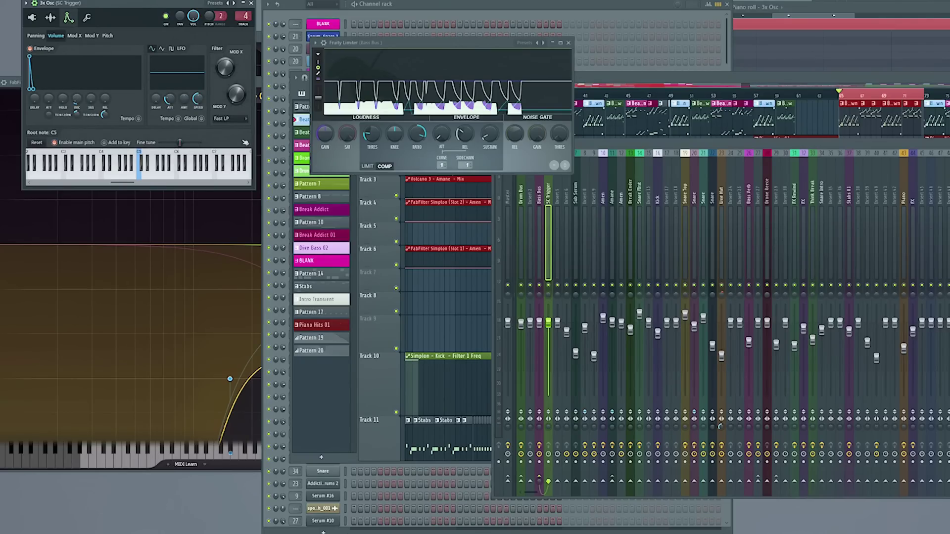
pyautogui.click(720, 427)
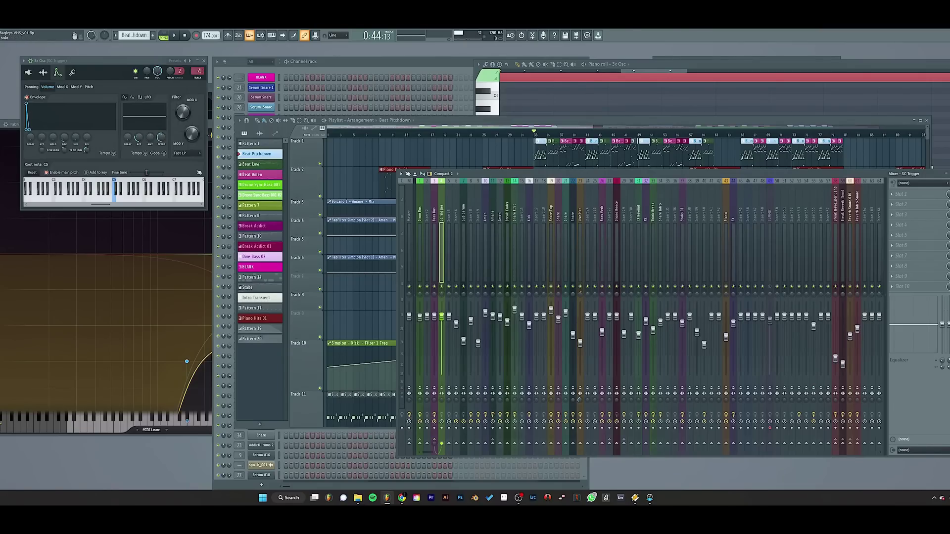
# Open the MSED plugin from the Master track's effect chain.
pyautogui.click(408, 247)
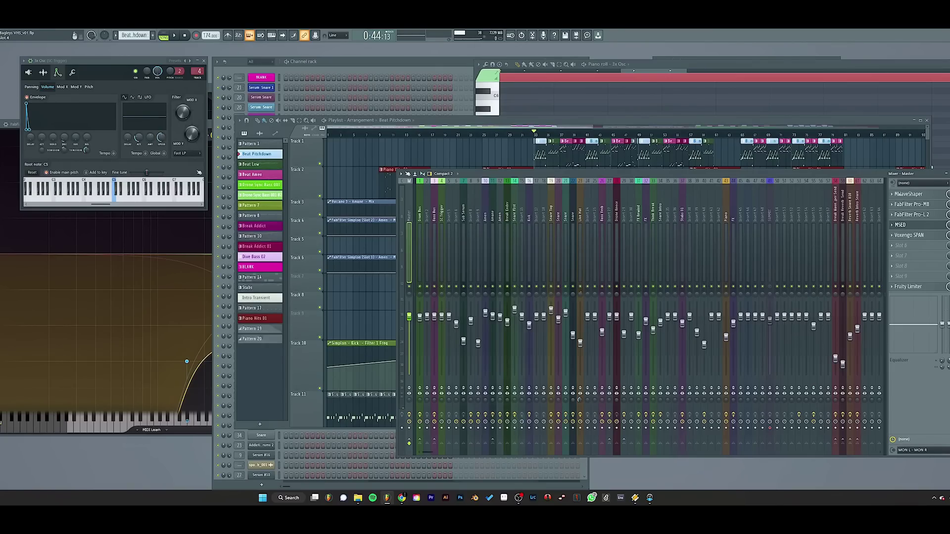
pyautogui.click(903, 224)
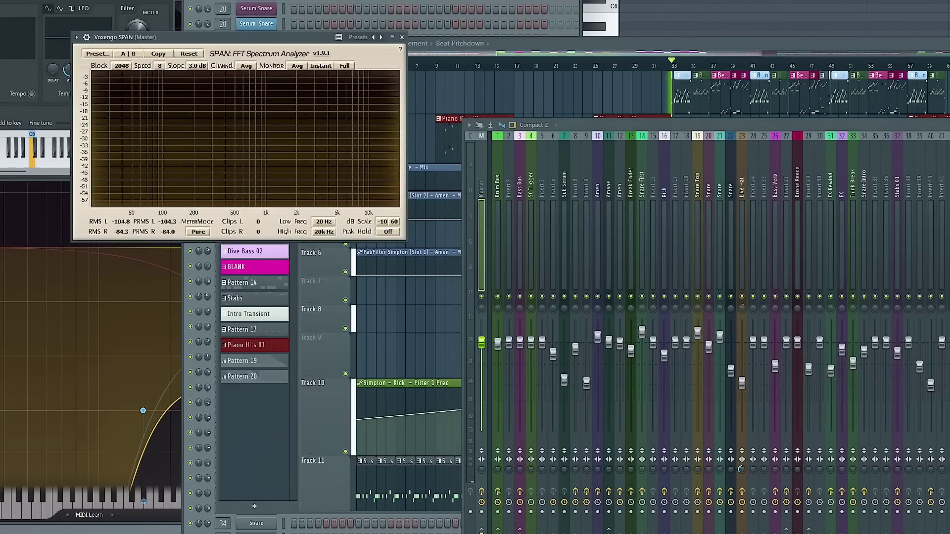
# Play the track to watch the live spectrum in Voxengo SPAN on the Master.
pyautogui.press('space')
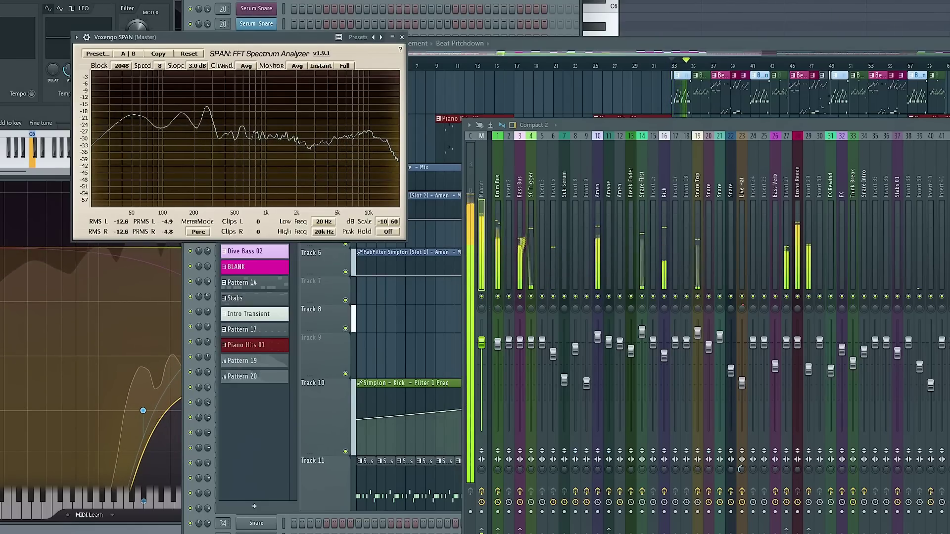